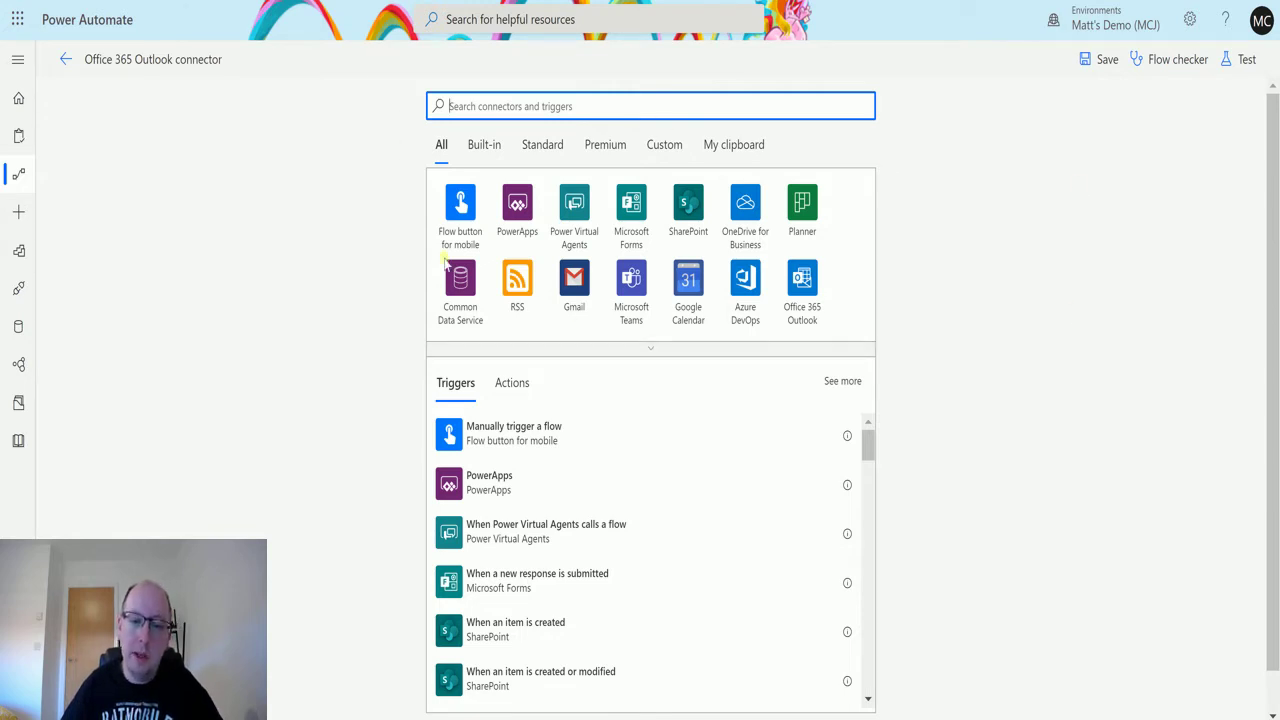
Add the Office 365 Outlook trigger "When a new event is created (V3)" for the Calendar calendar and show its advanced options.
click(812, 282)
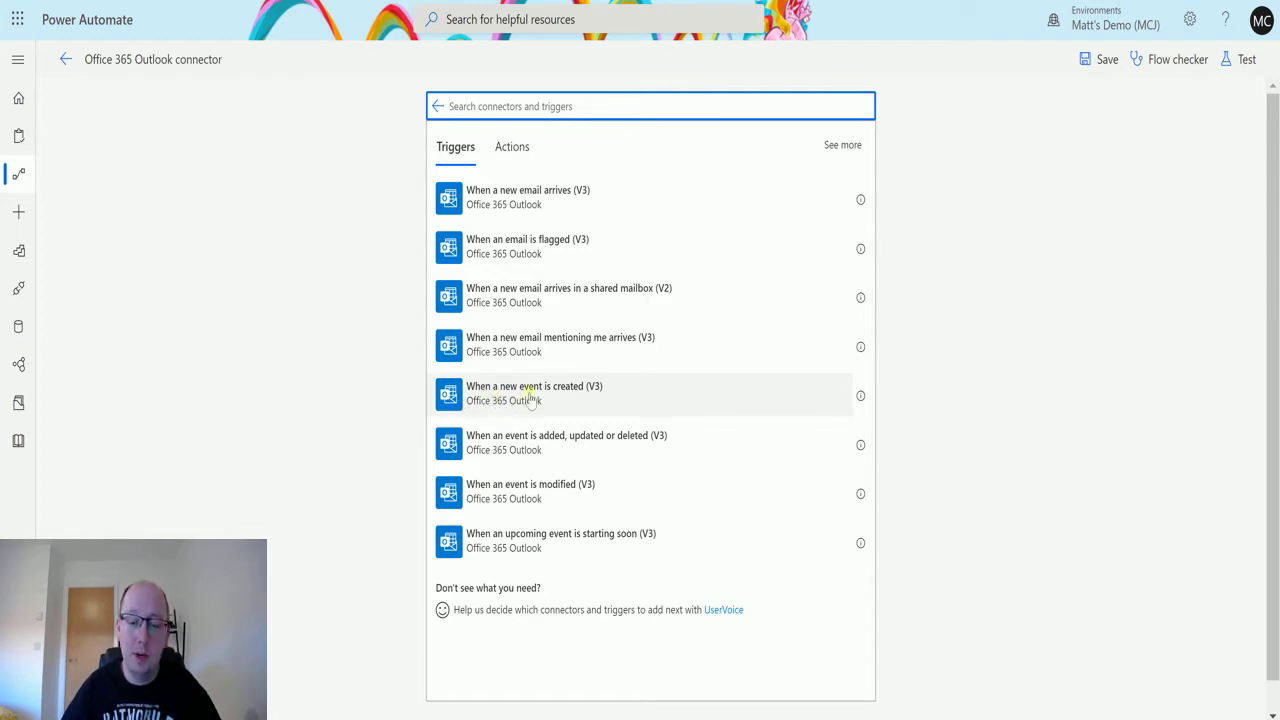
click(530, 397)
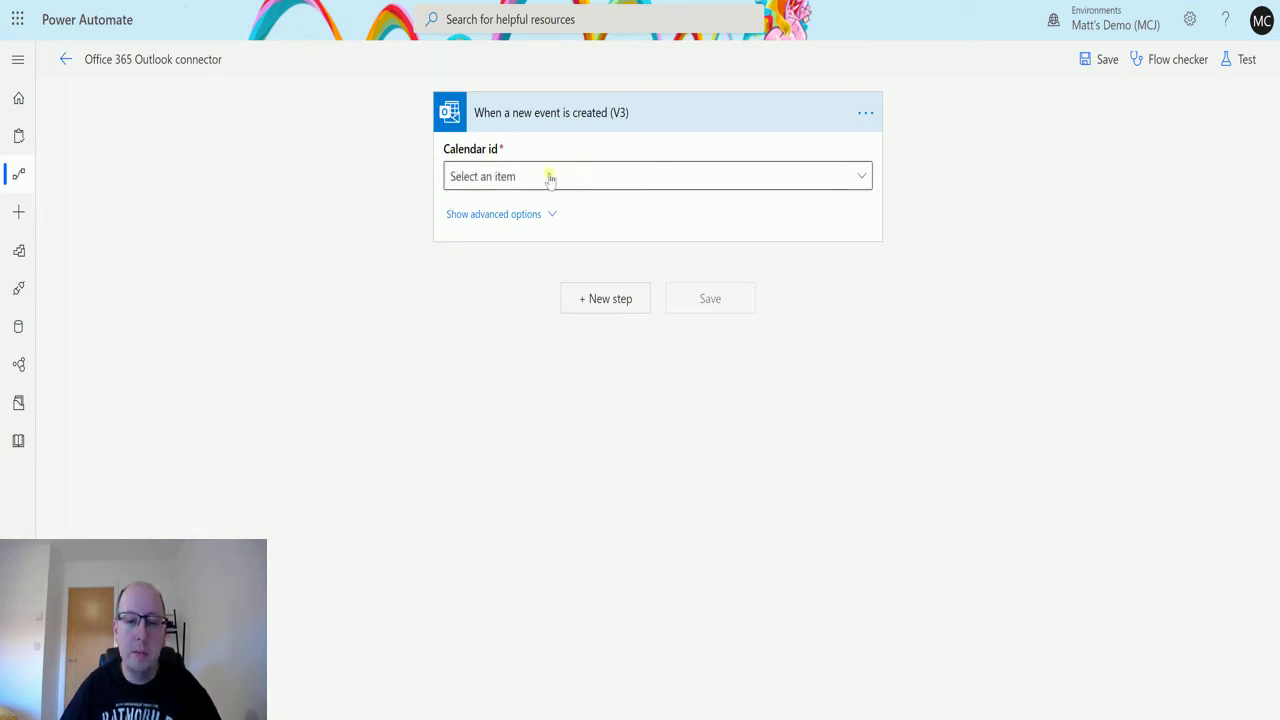
click(857, 180)
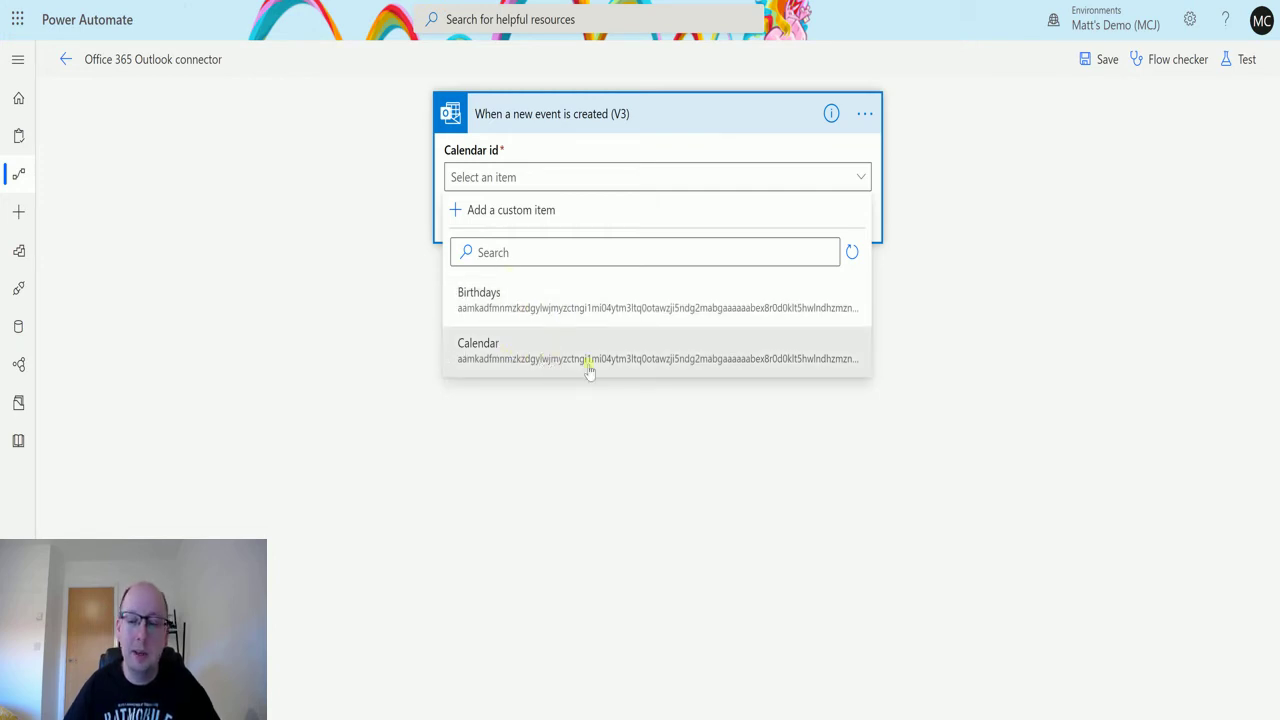
click(492, 364)
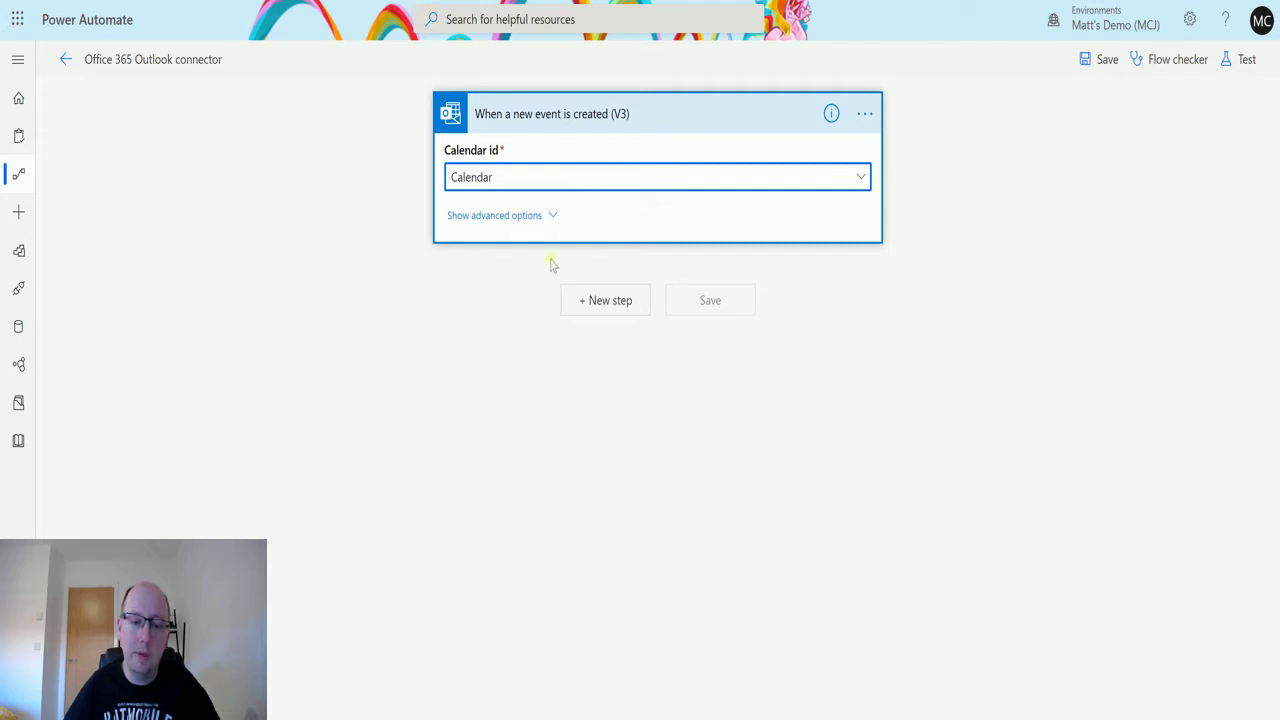
click(520, 222)
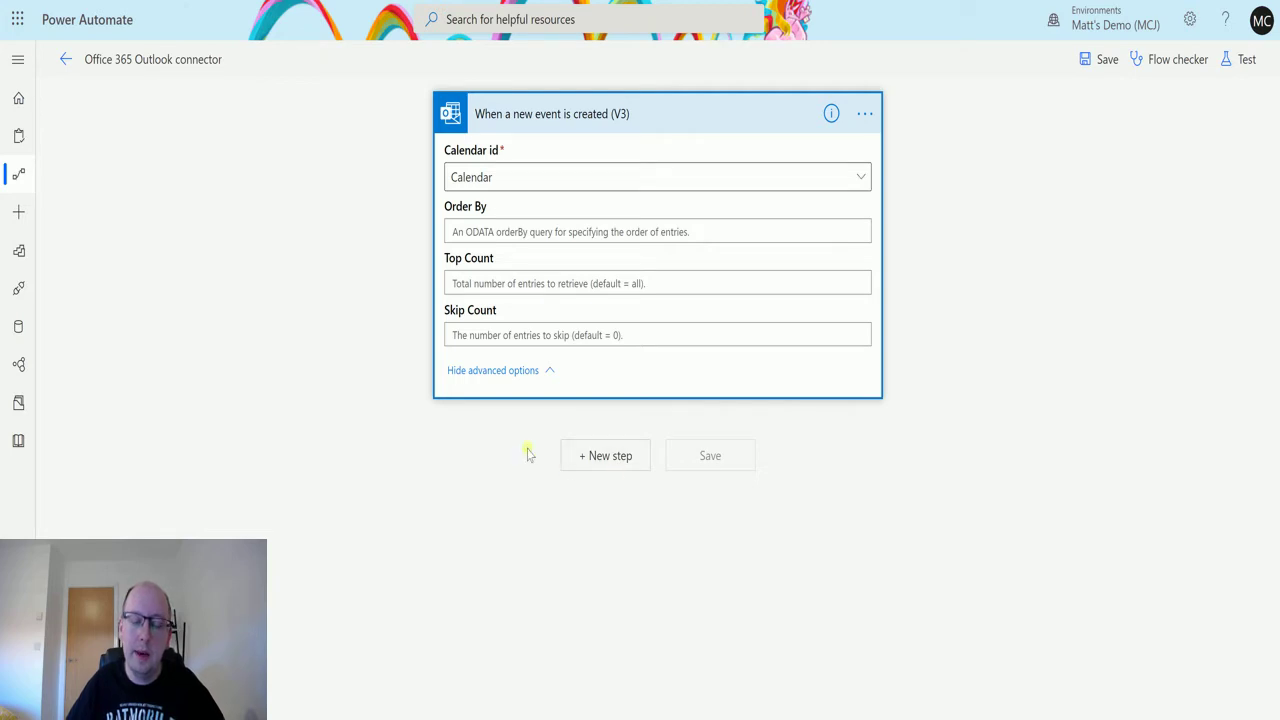
Add a Data Operation Compose action after the trigger.
click(604, 467)
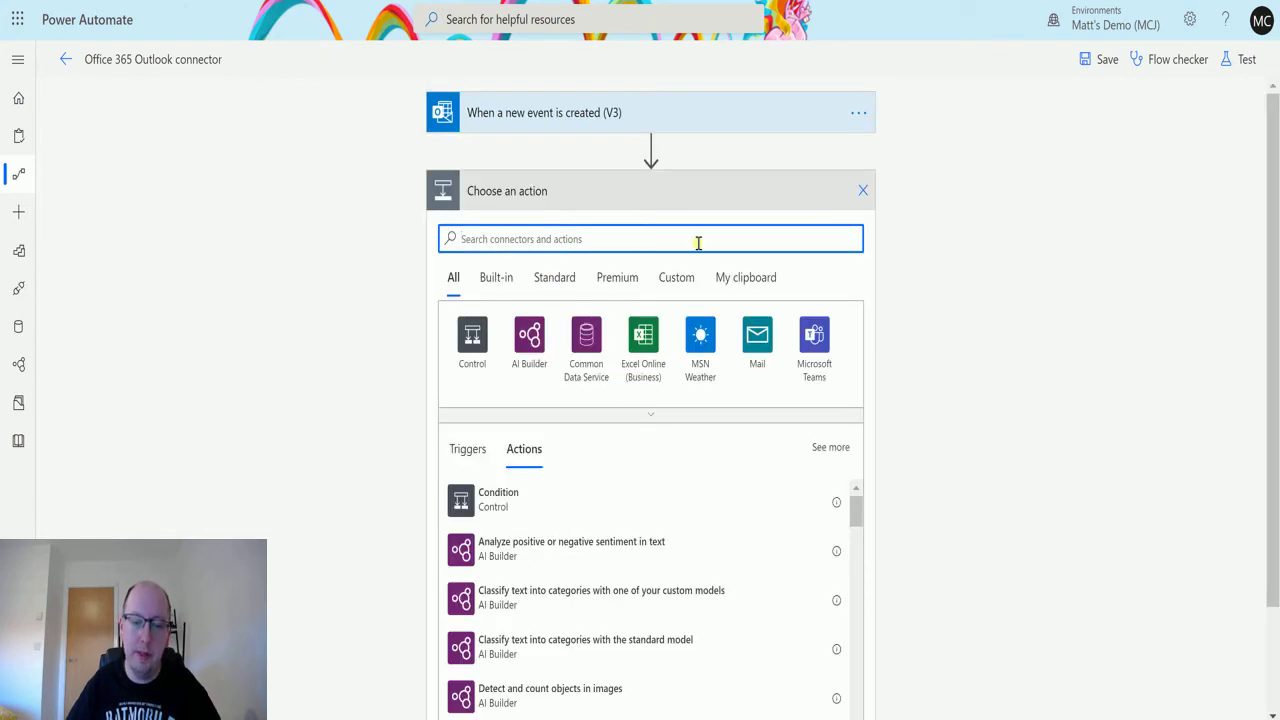
text(Compose)
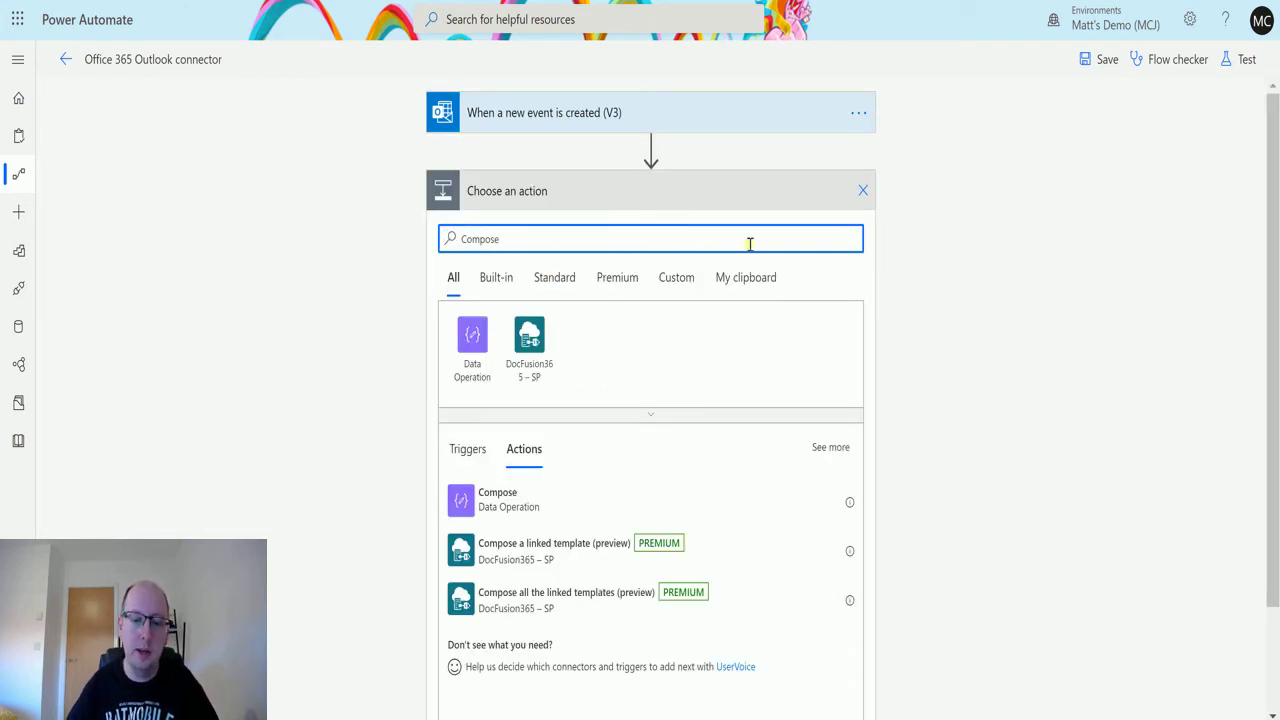
click(488, 510)
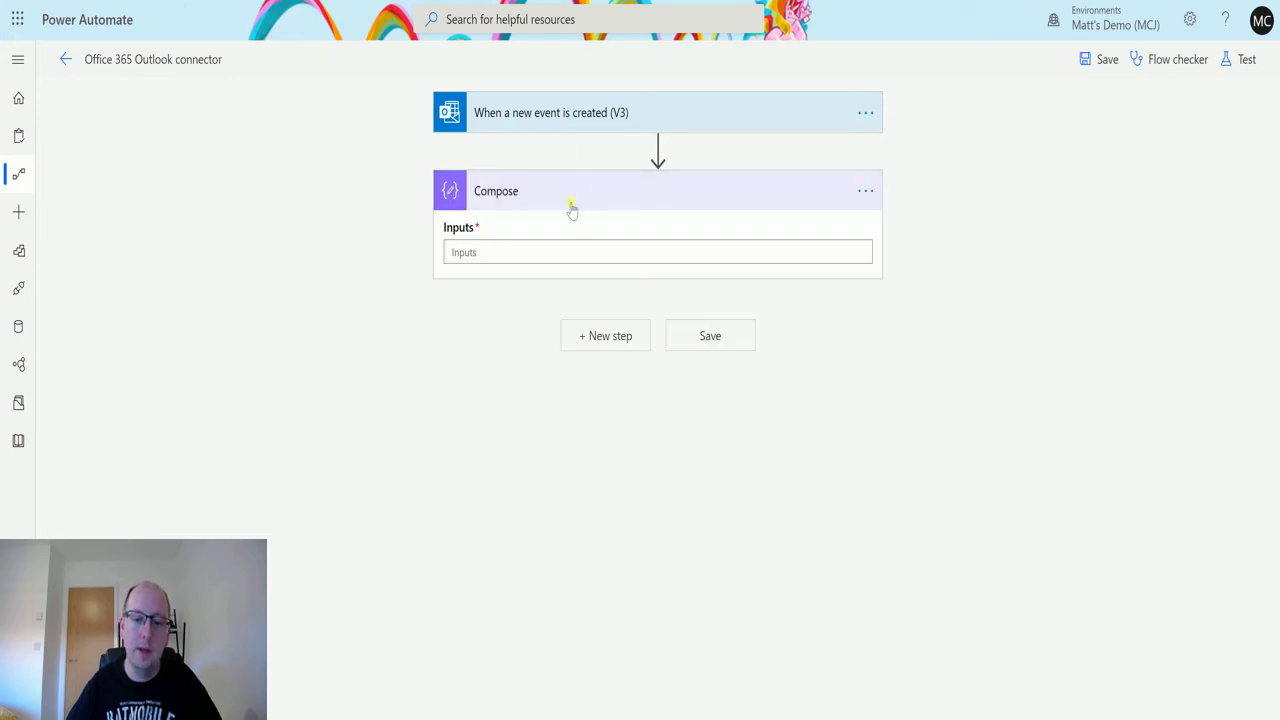
Insert the trigger's Start time, End time and Body dynamic values on separate lines in the Compose inputs.
click(544, 253)
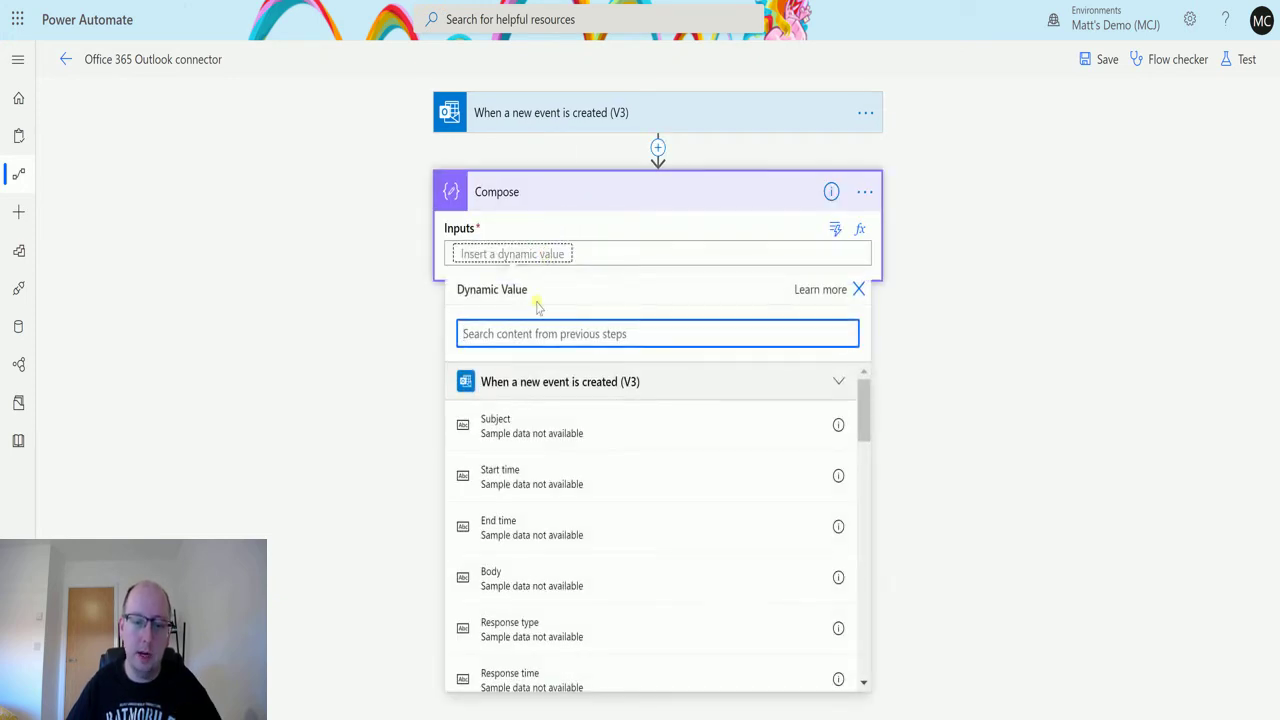
click(522, 462)
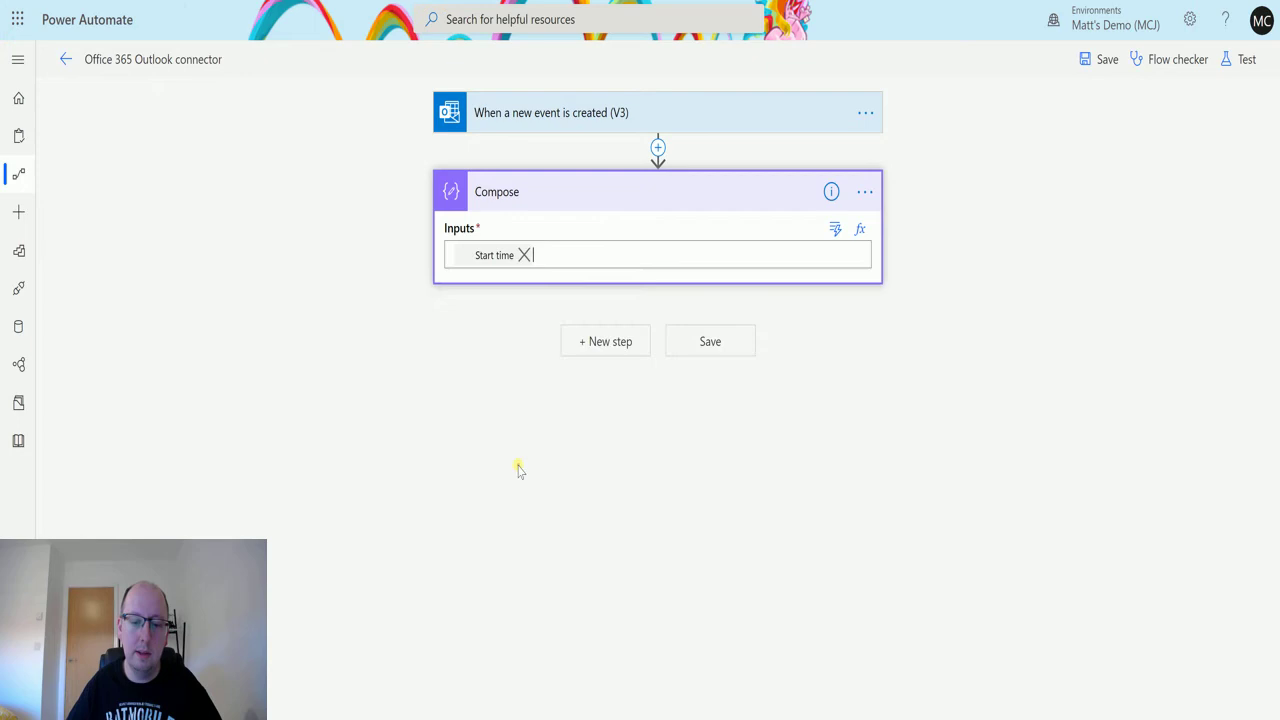
key(Return)
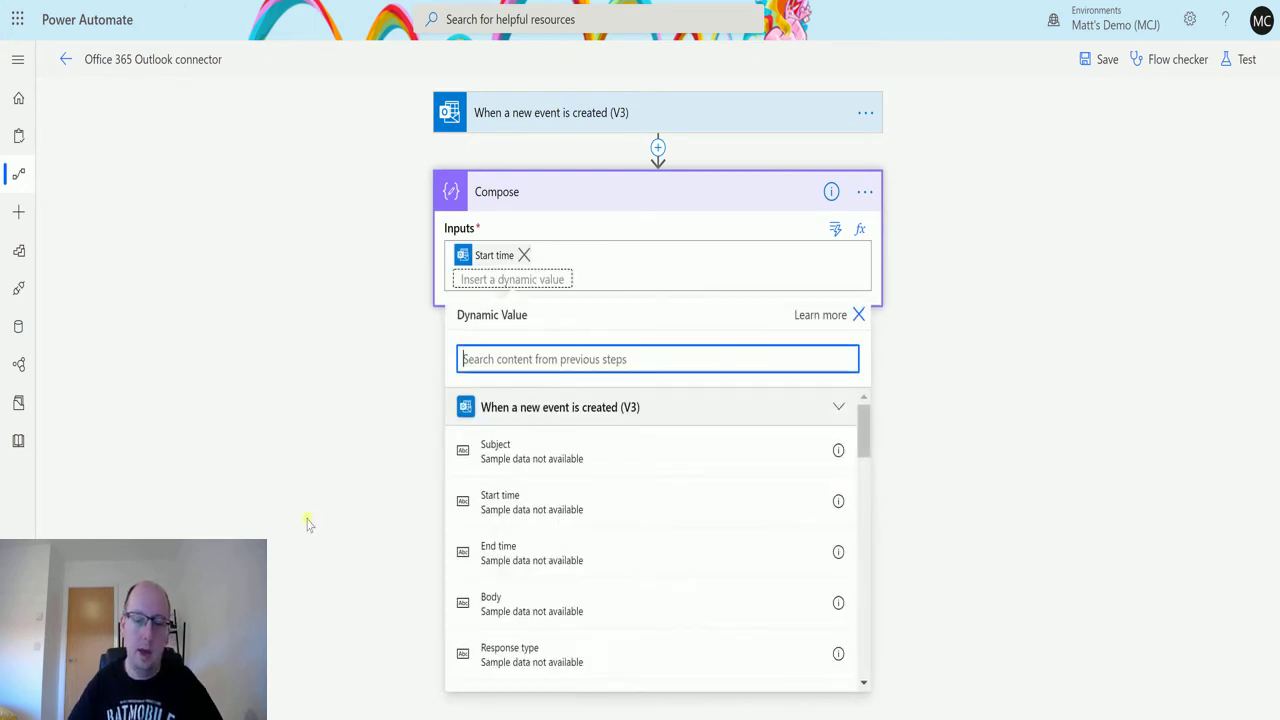
click(560, 548)
key(Return)
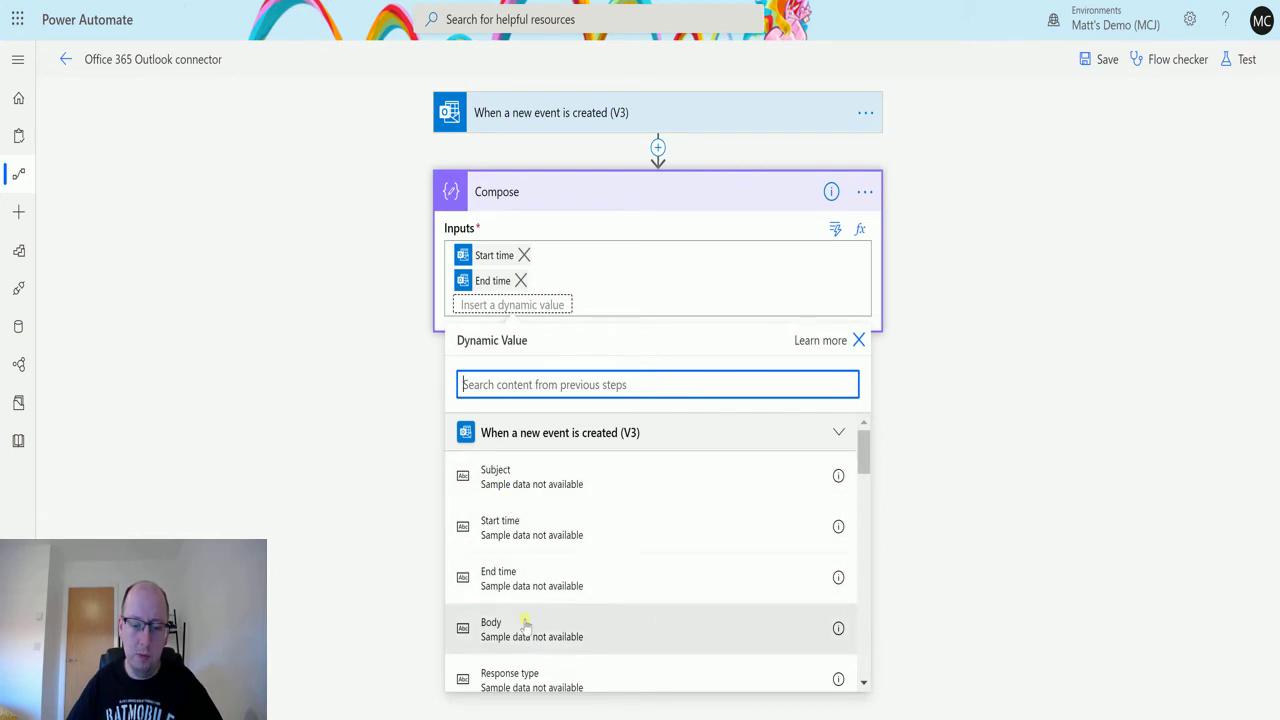
click(518, 630)
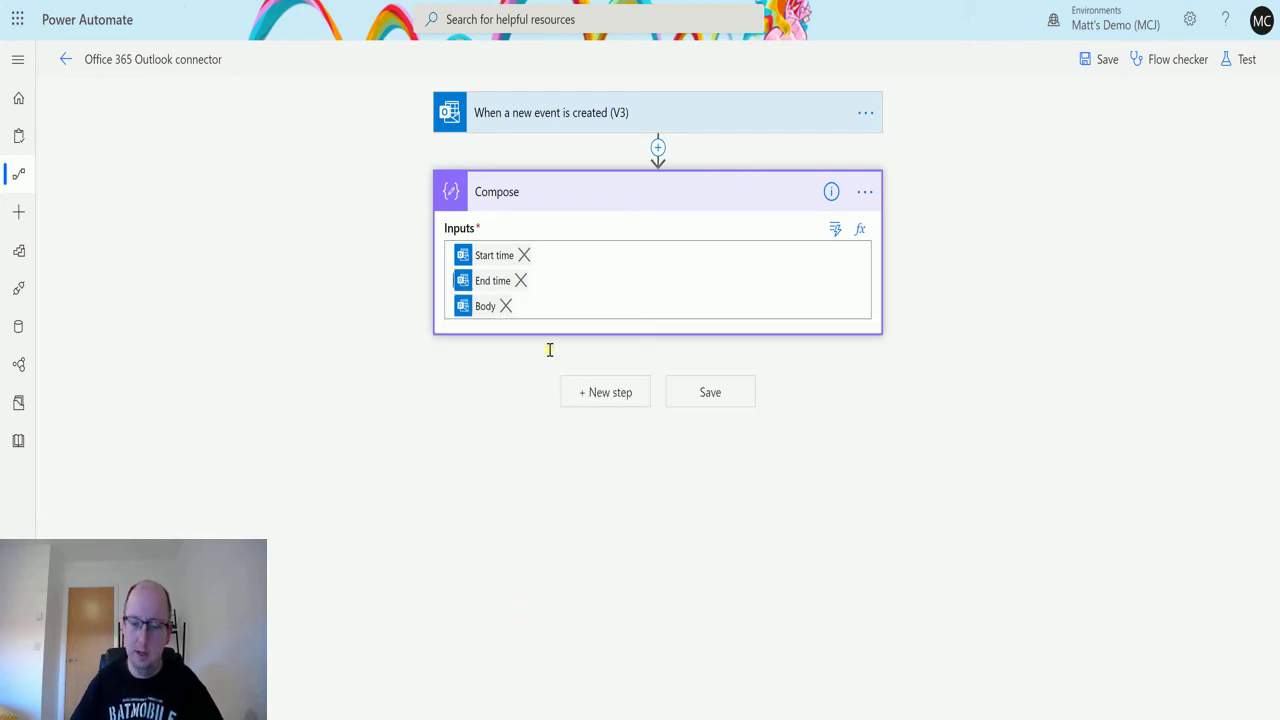
Add the trigger's Time zone dynamic value on a new line below Body in the Compose inputs.
key(Return)
scroll(740, 470, down, 1)
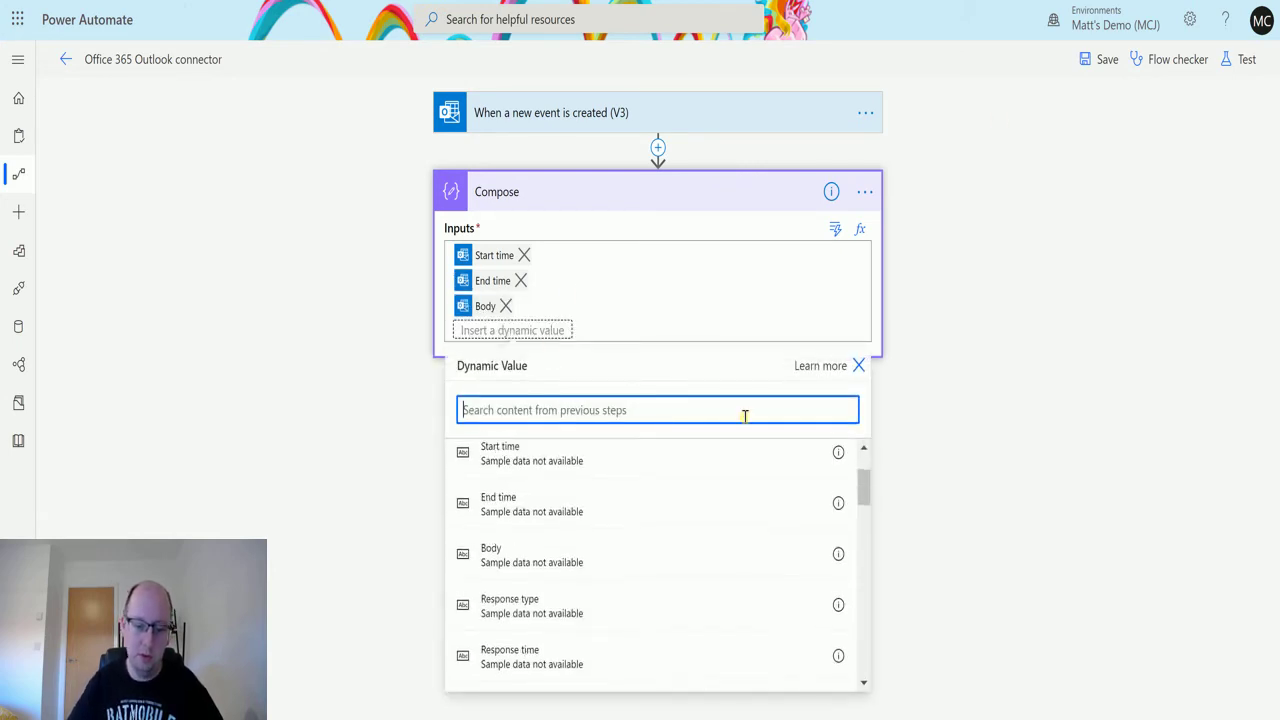
scroll(754, 478, down, 1)
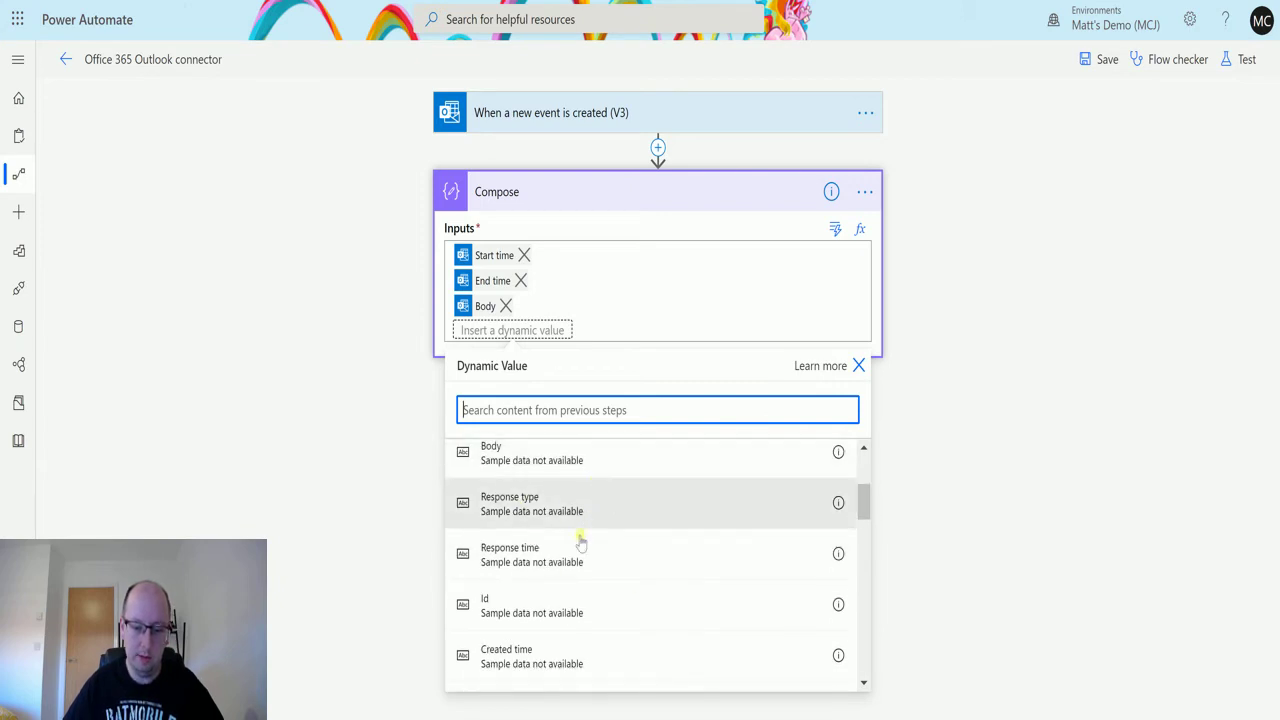
scroll(569, 491, down, 1)
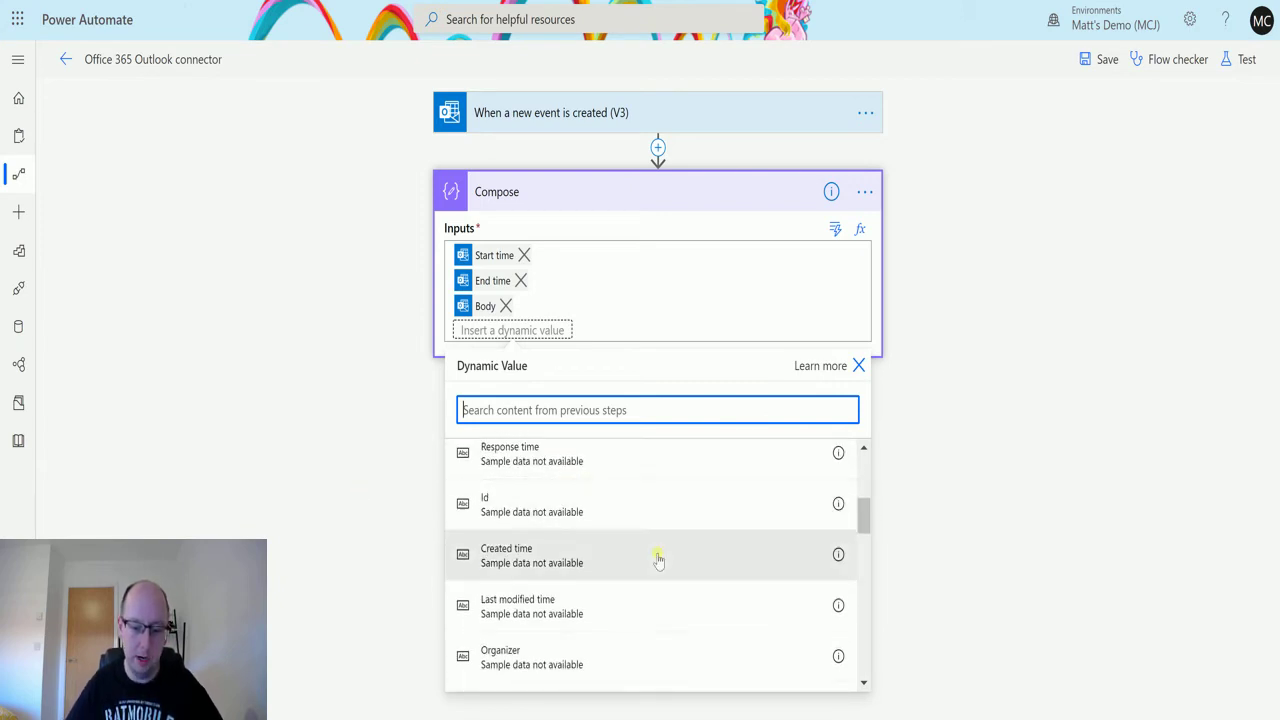
scroll(522, 650, down, 1)
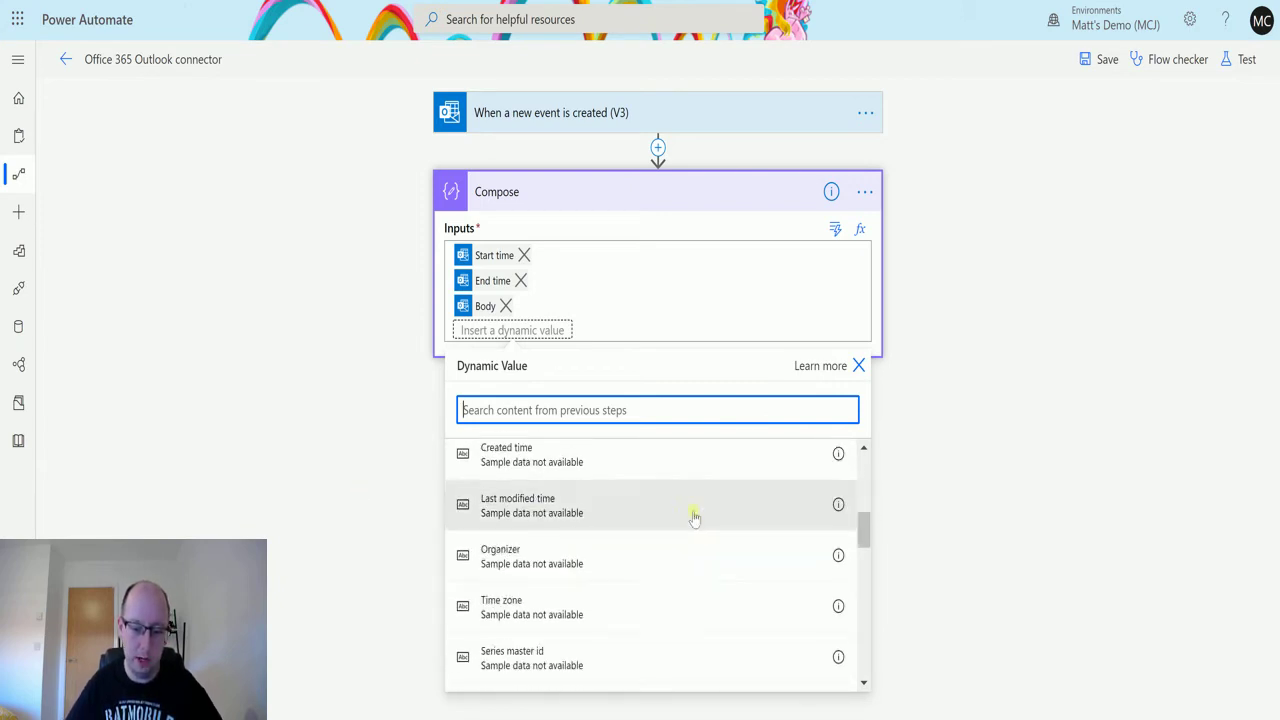
click(540, 610)
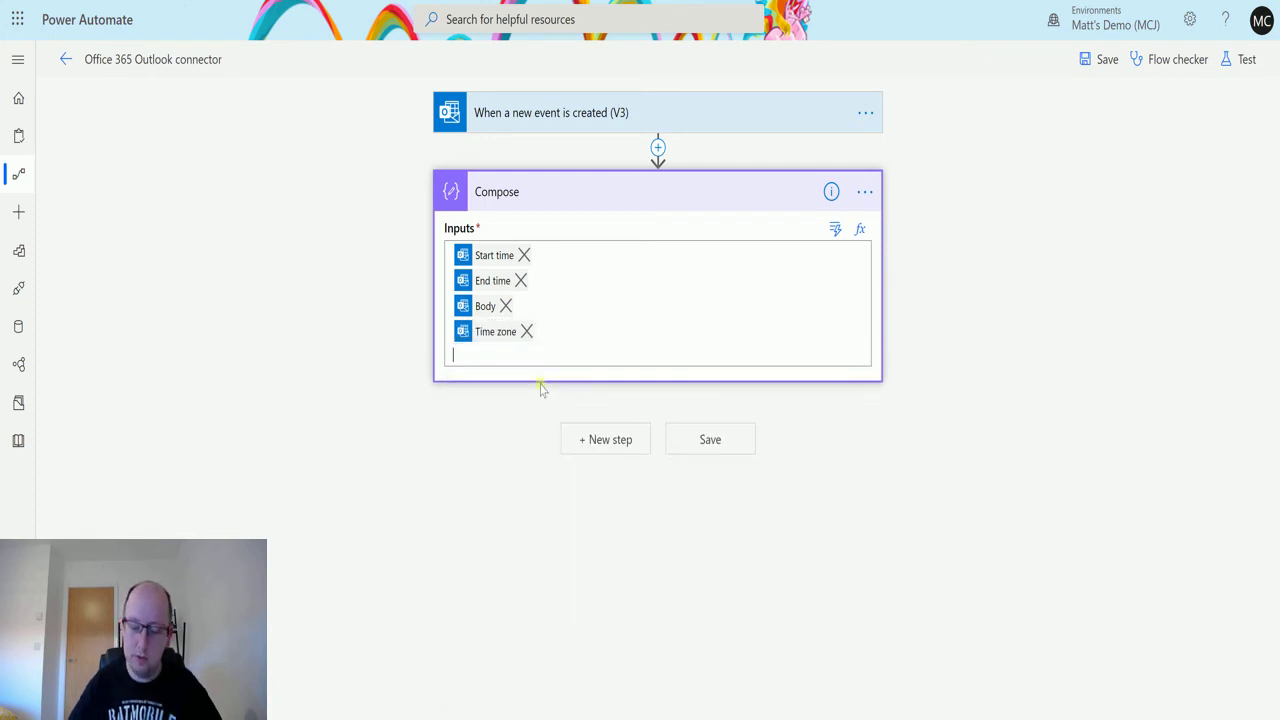
Examine the other dynamic values the event trigger offers, through to the end, without inserting any more into Compose.
scroll(586, 534, down, 5)
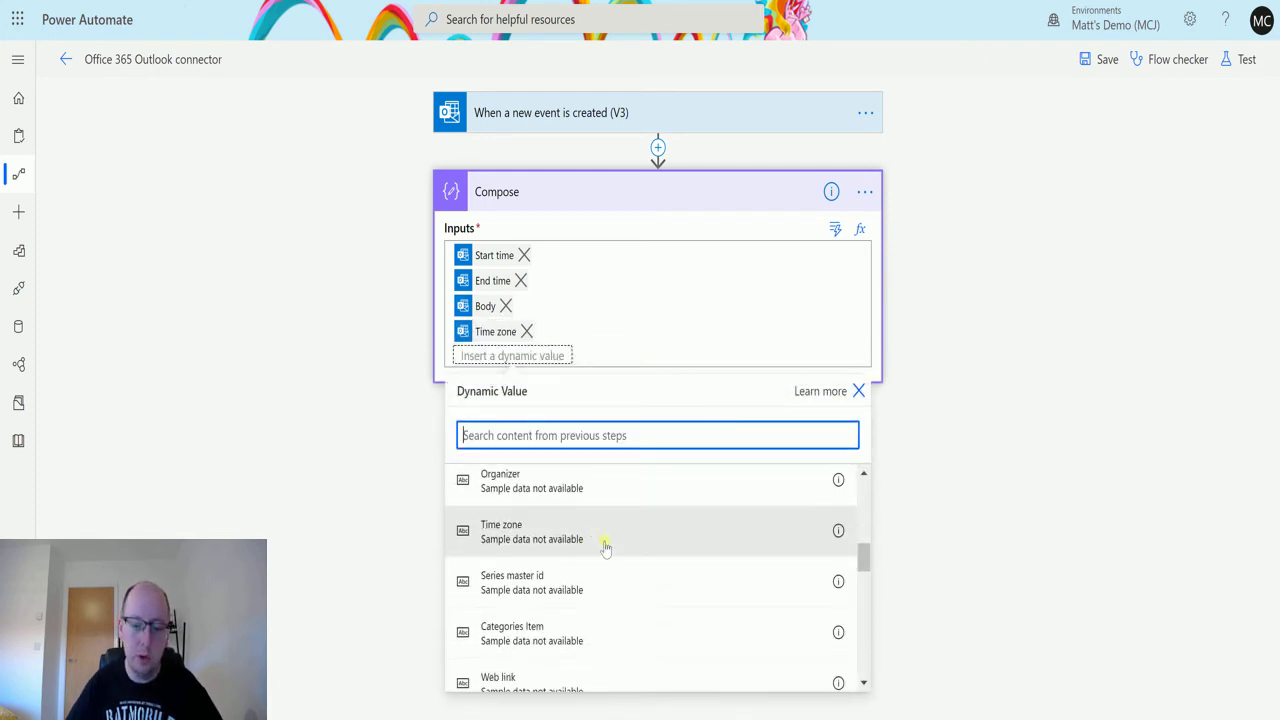
scroll(600, 605, down, 2)
scroll(625, 540, up, 2)
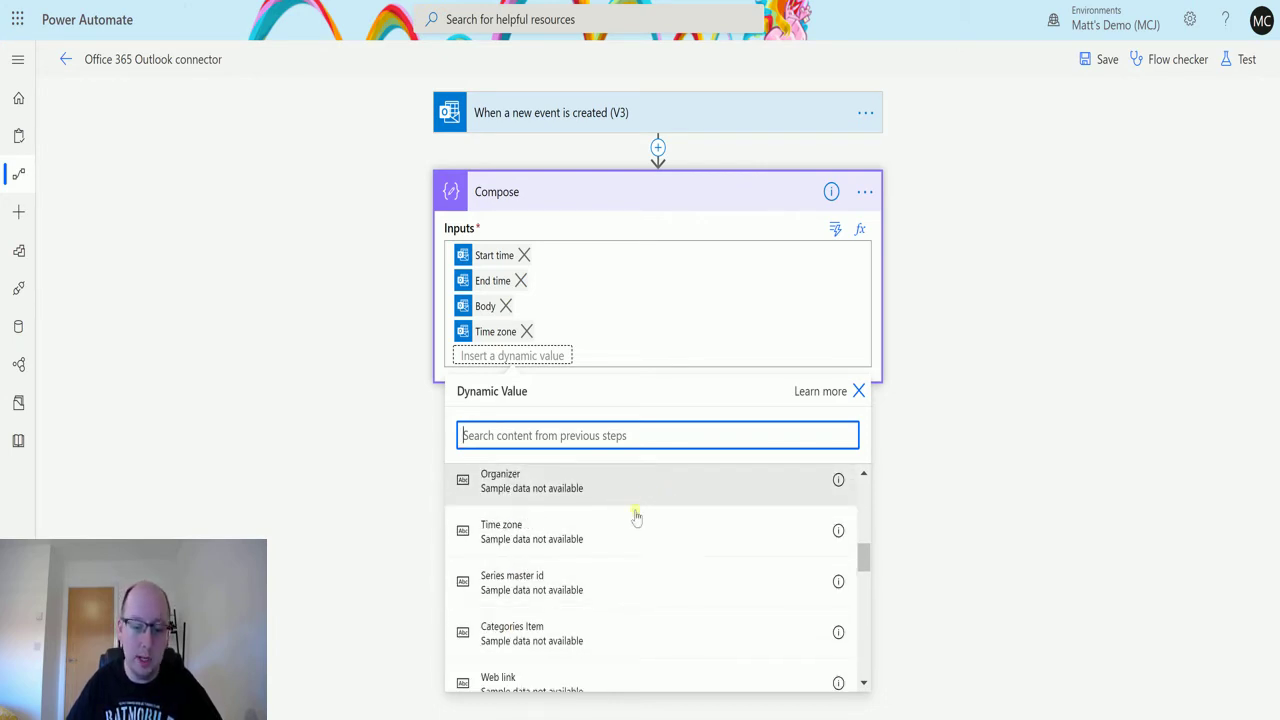
scroll(636, 517, down, 4)
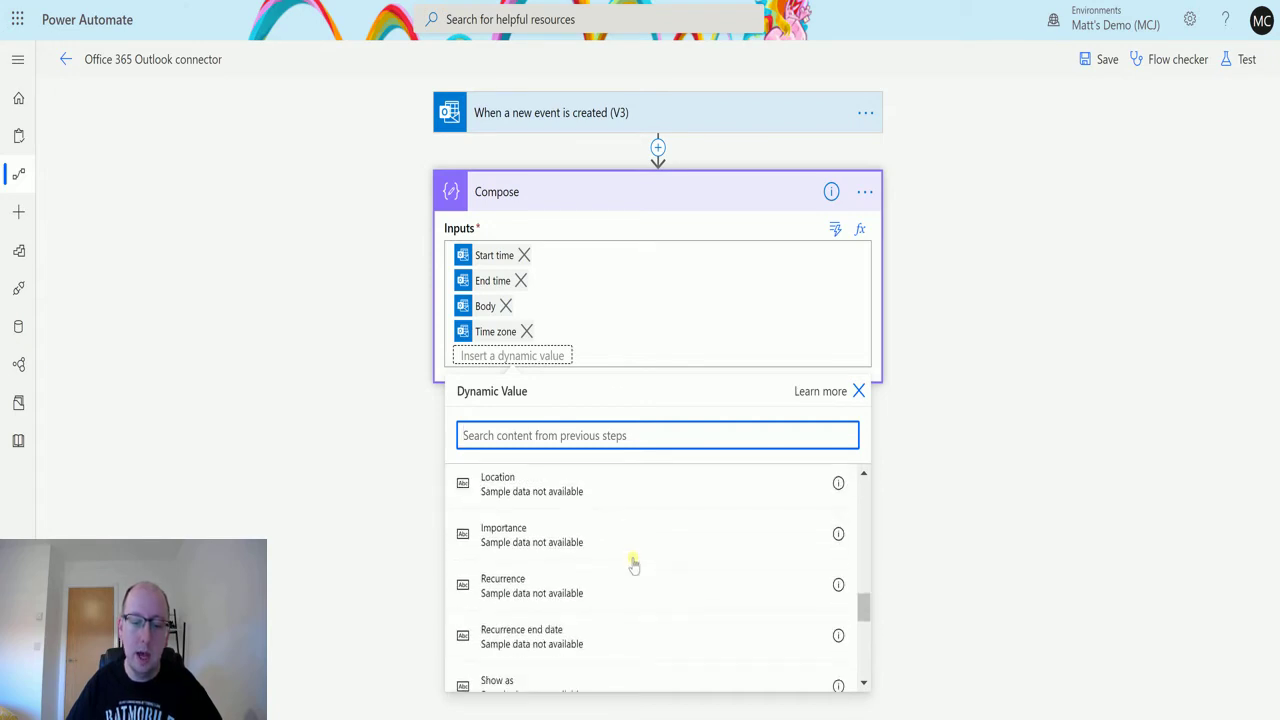
scroll(634, 566, up, 1)
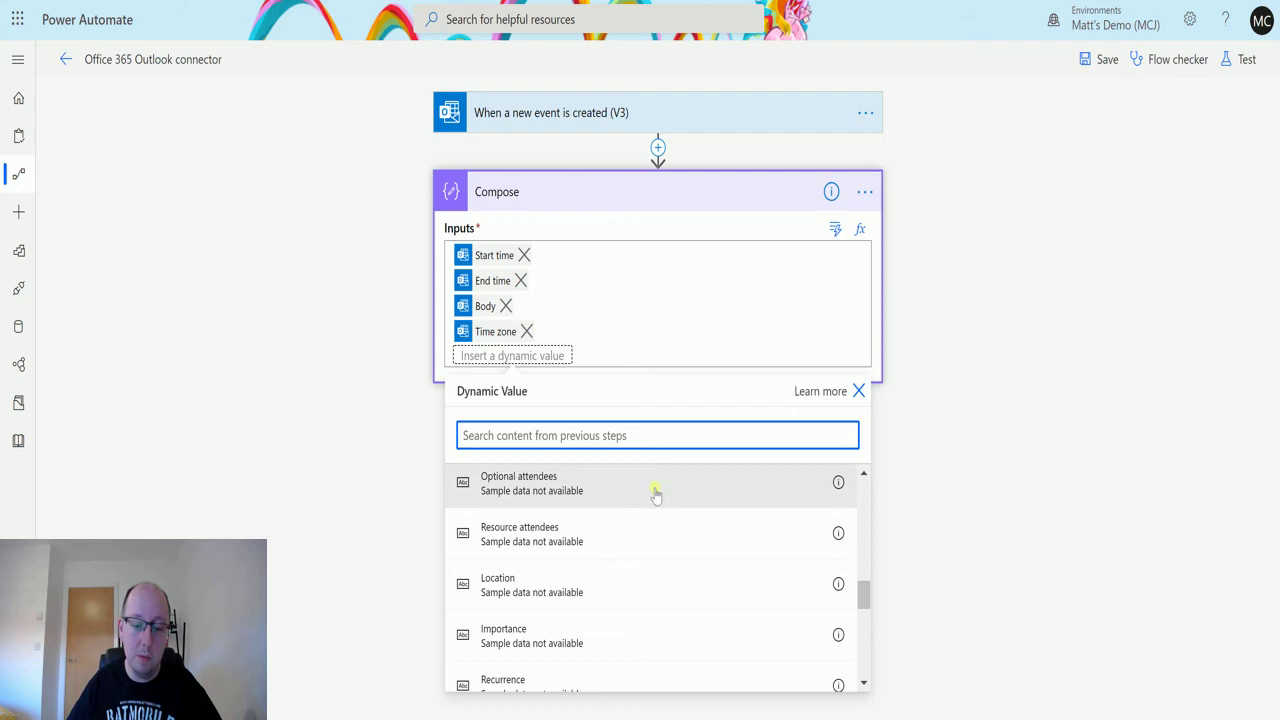
scroll(657, 520, down, 1)
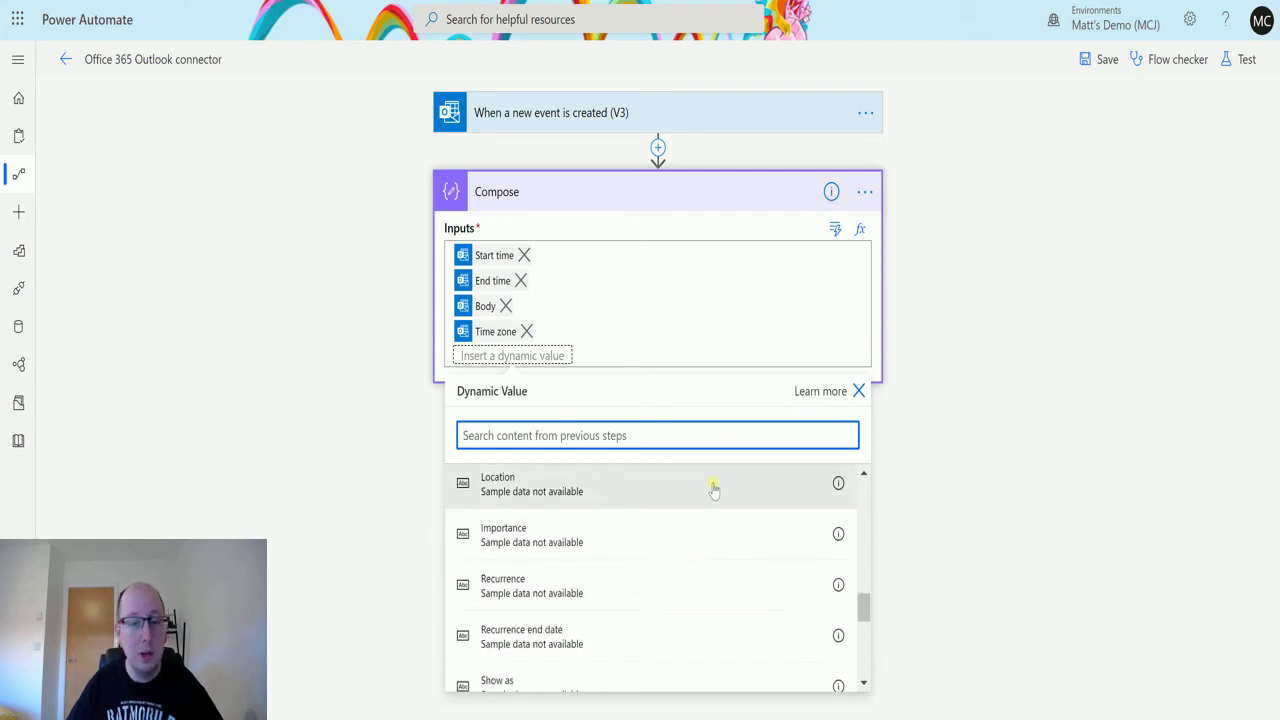
scroll(686, 489, down, 3)
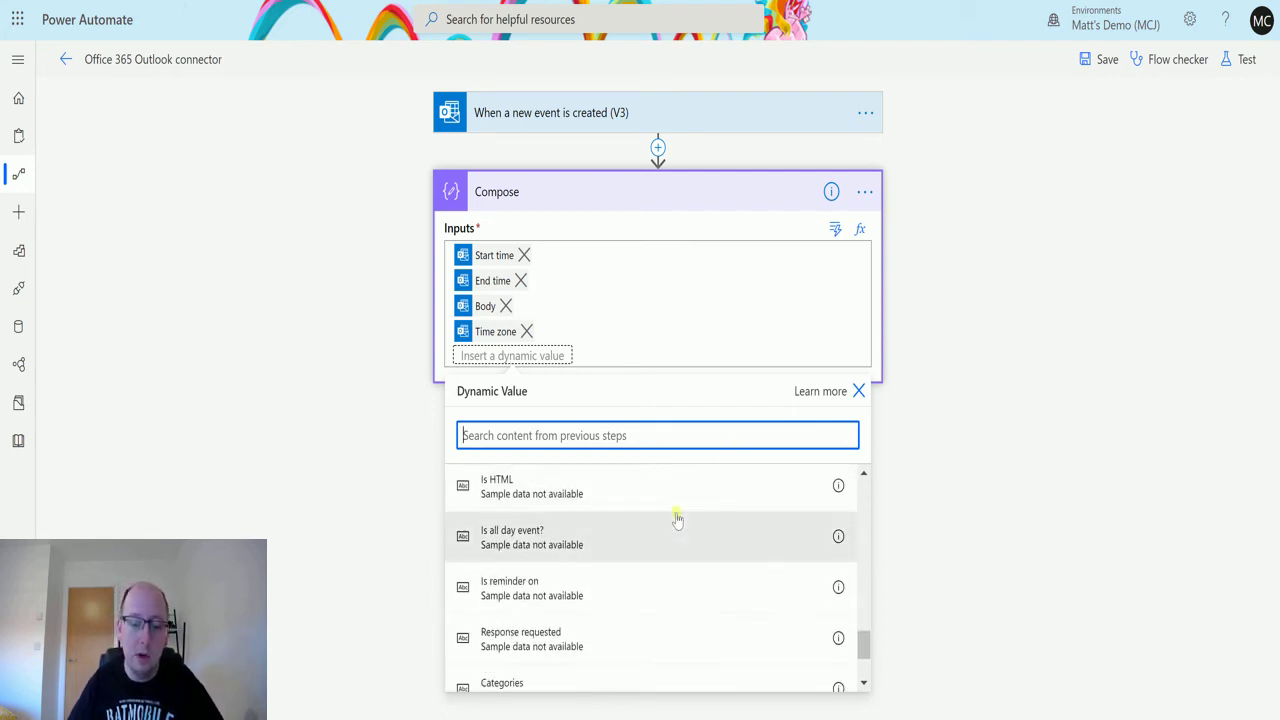
scroll(660, 525, down, 2)
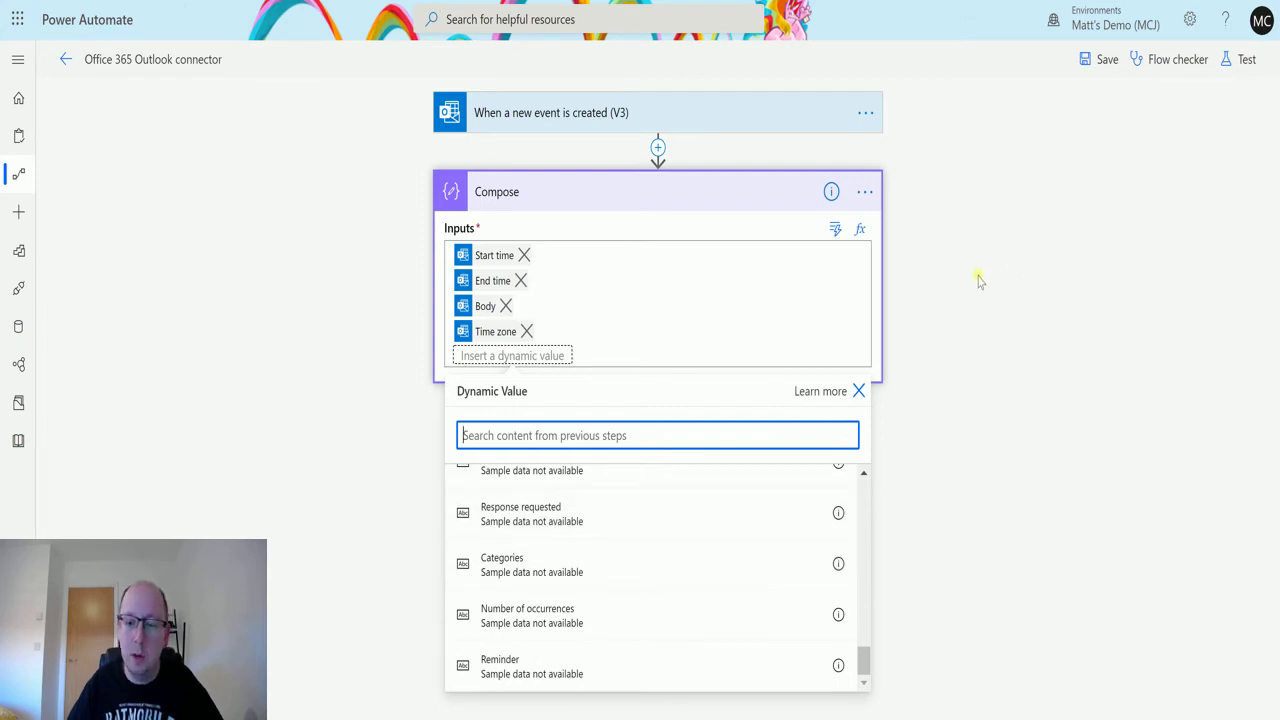
click(923, 317)
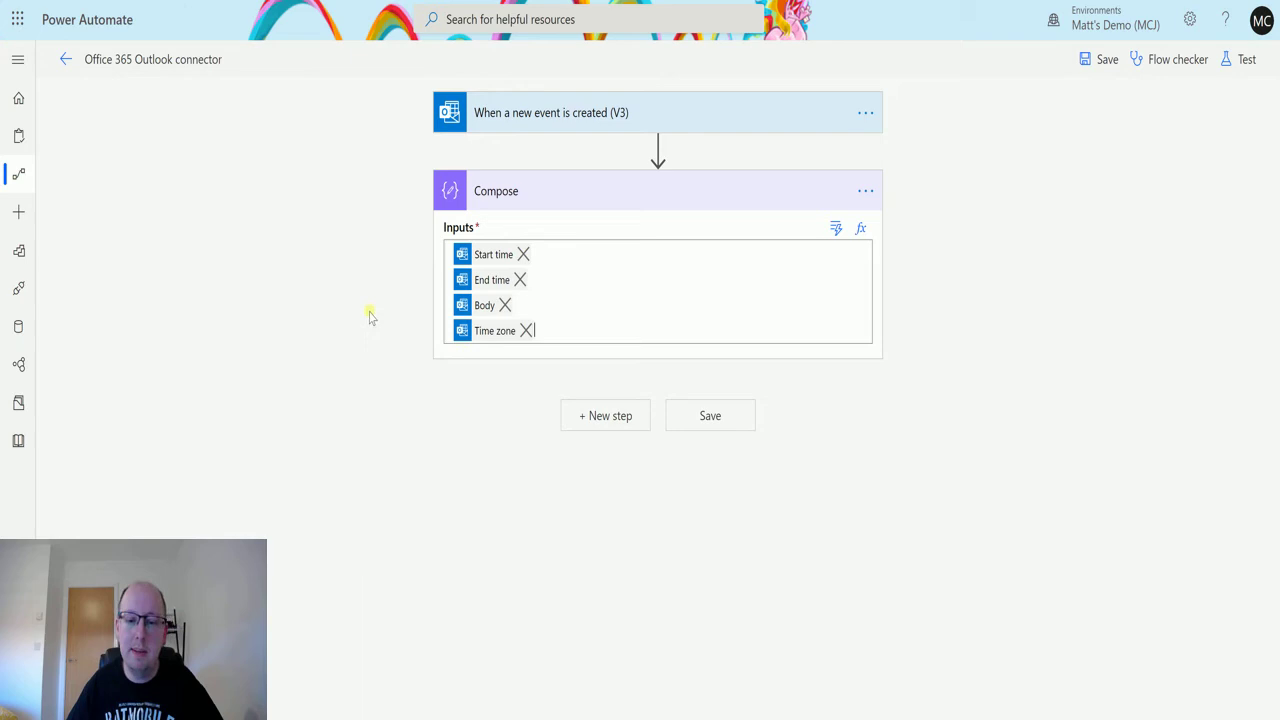
Save the flow and start a test run with the option to perform the trigger action manually.
click(1245, 60)
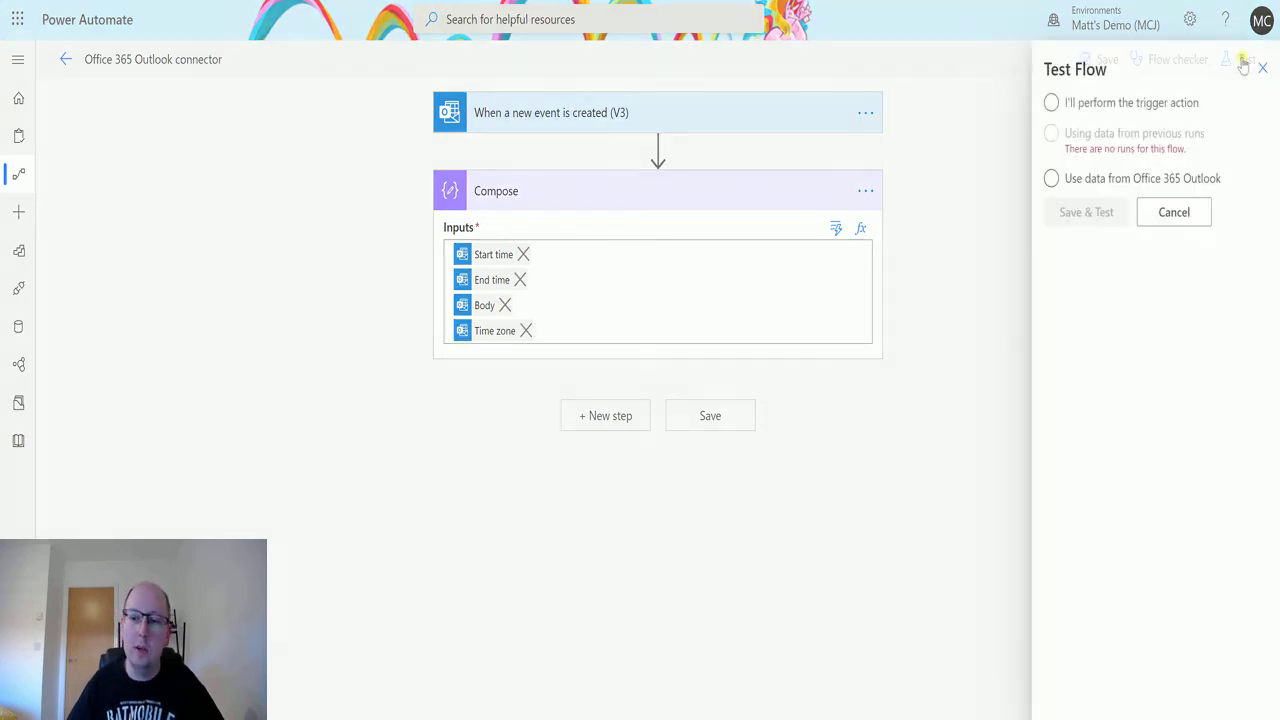
click(1093, 113)
click(1085, 216)
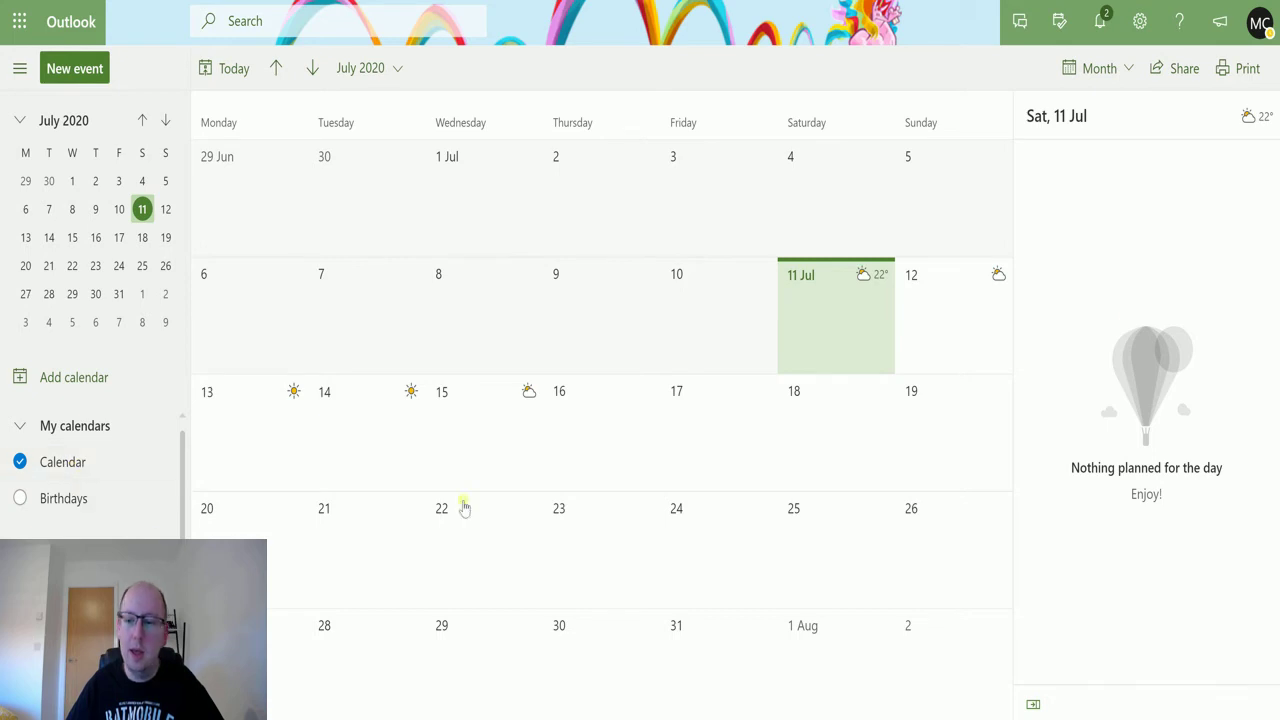
In the Outlook calendar, start an event on 12 July 2020 titled "Cool Event" with the description "Hey, come to this cool event".
double_click(960, 315)
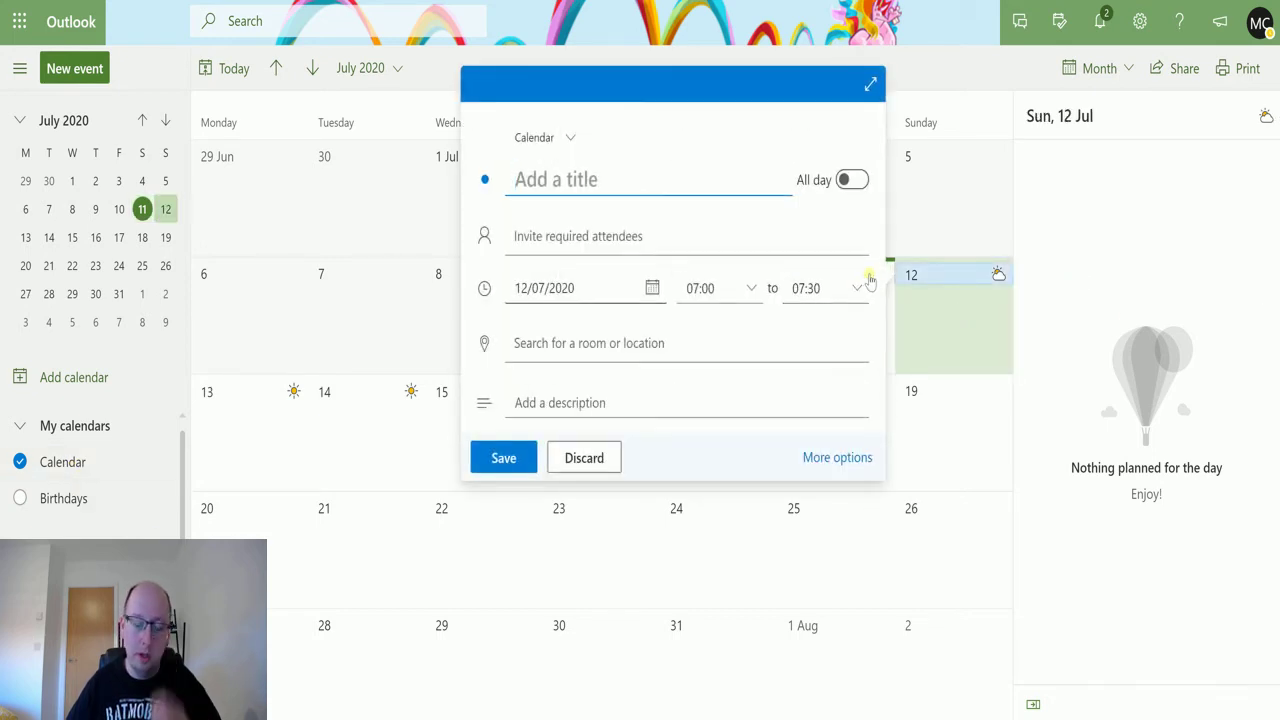
click(570, 138)
click(598, 136)
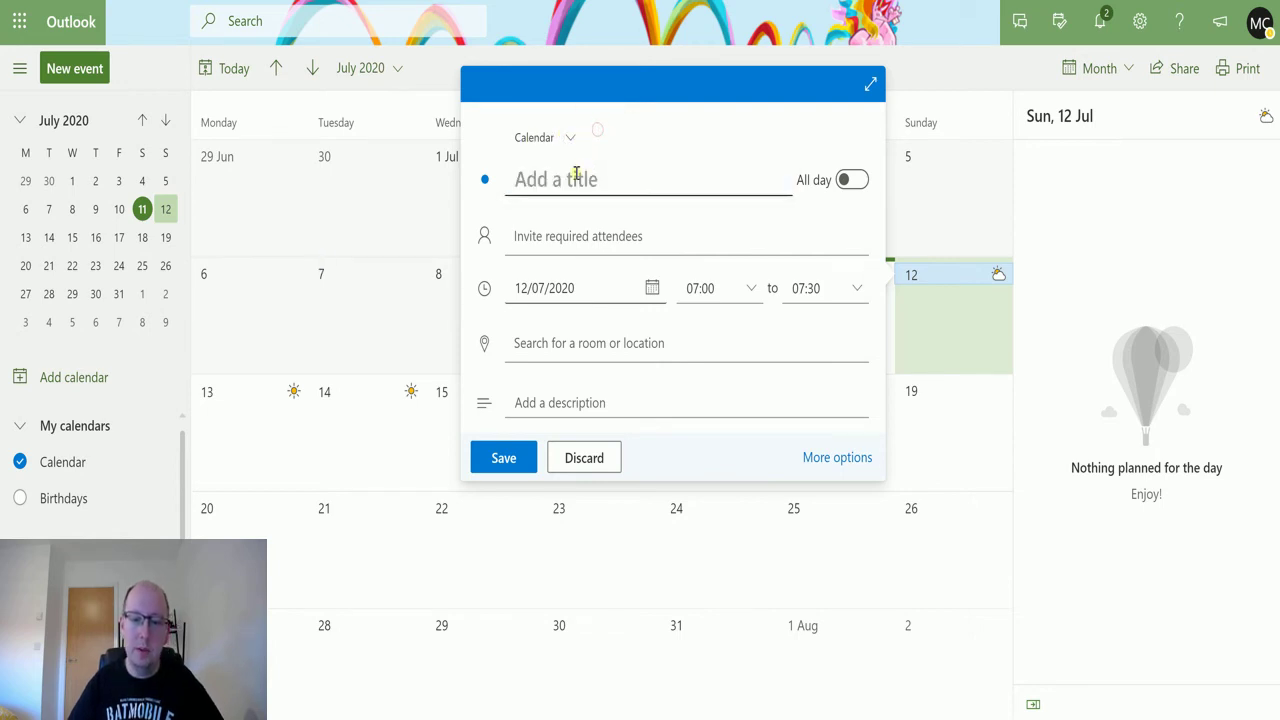
click(627, 178)
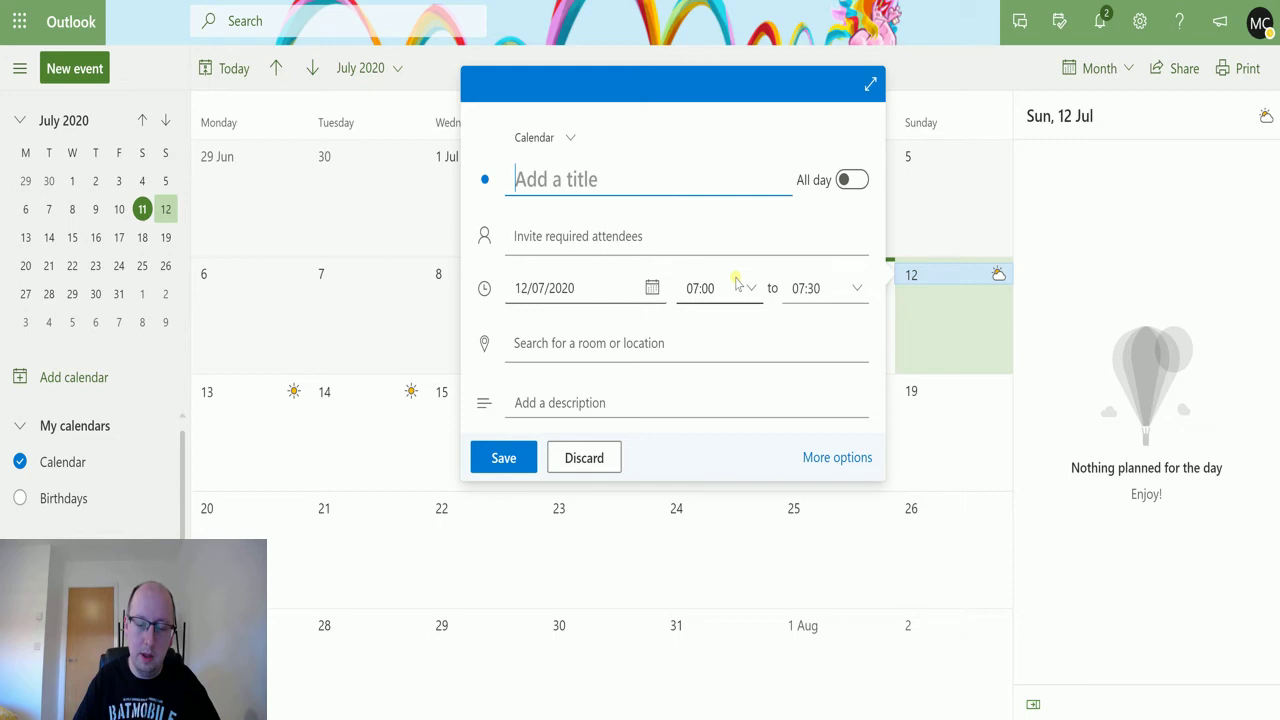
text(Cool)
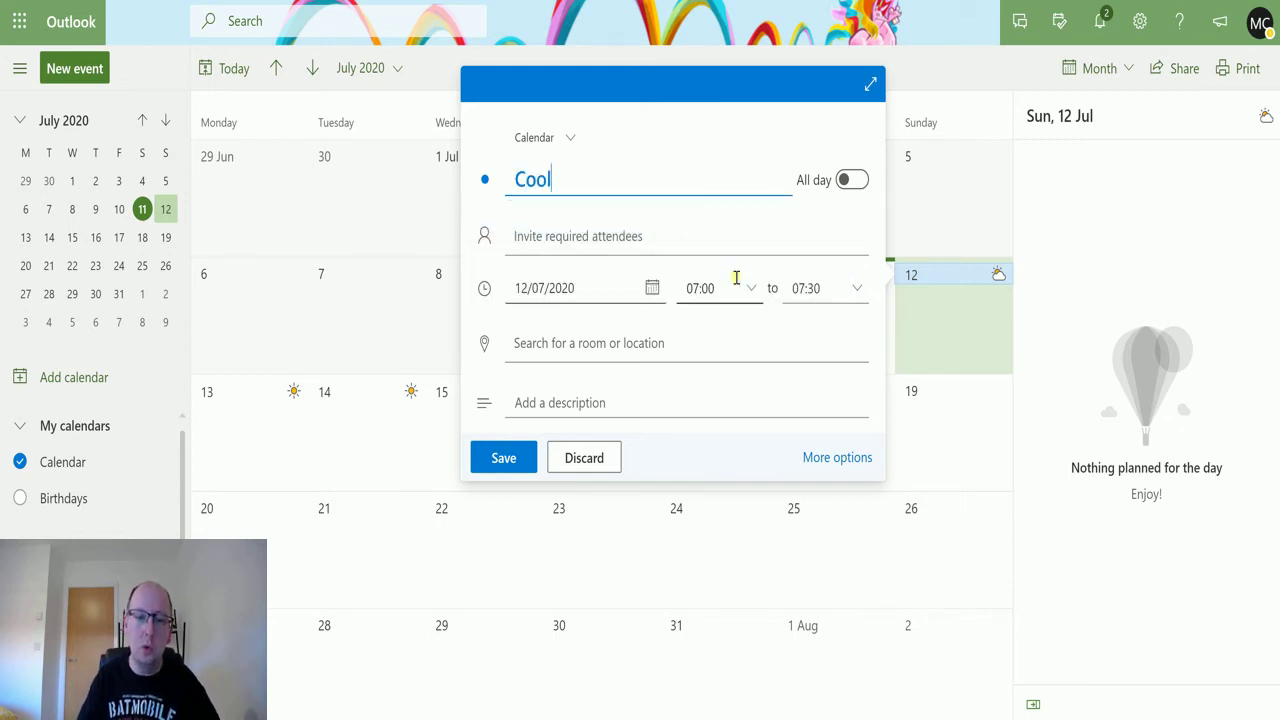
text( Event)
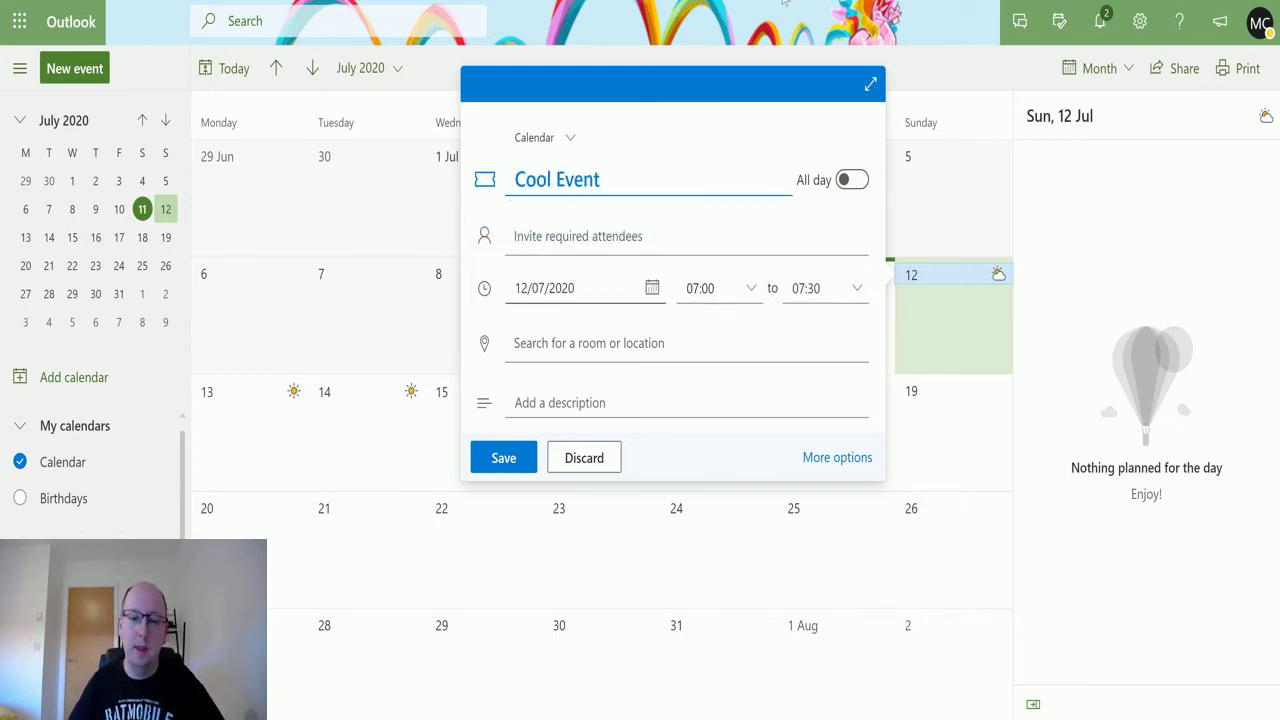
click(572, 403)
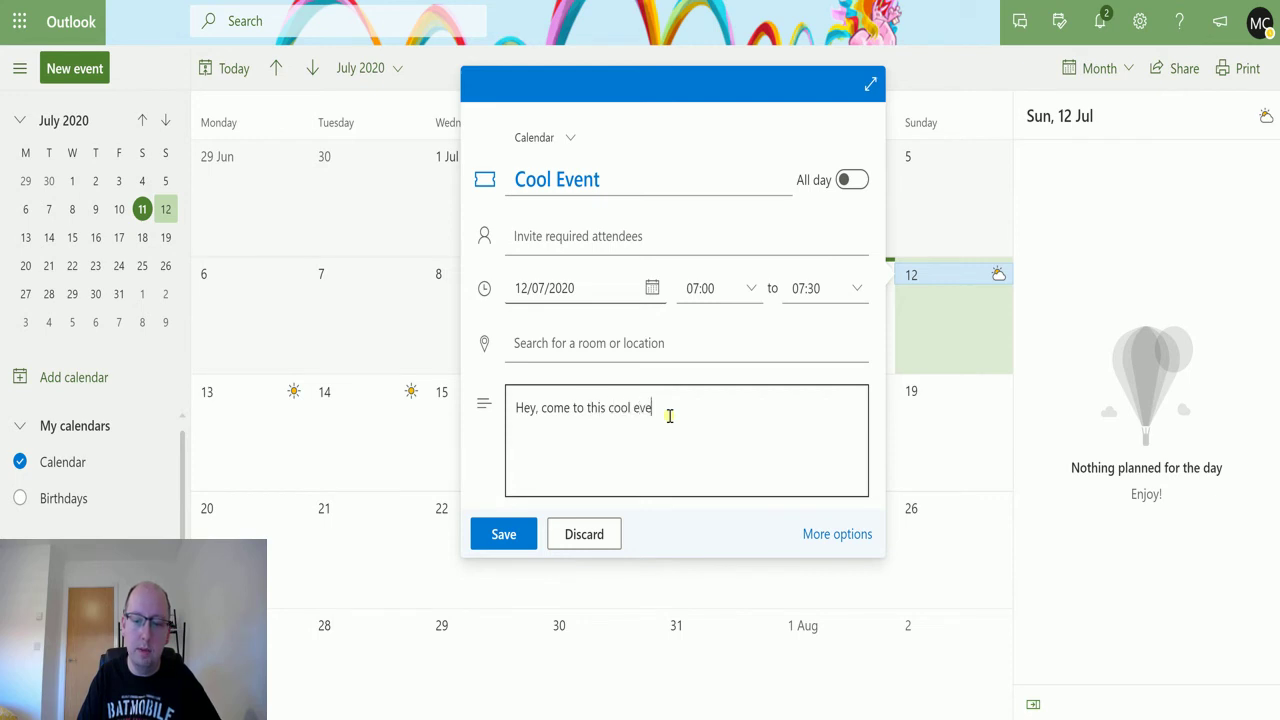
Set the Cool Event's start time to 11:00 and its end time to 13:30.
click(754, 288)
scroll(723, 398, down, 3)
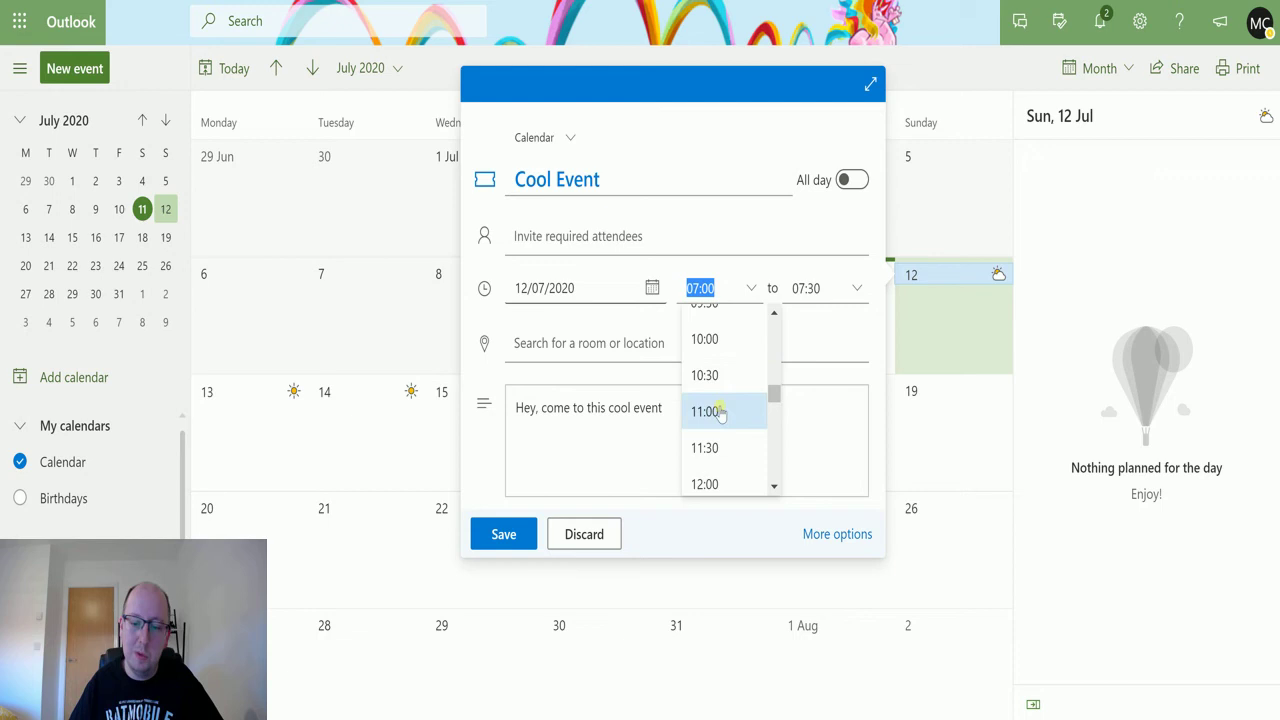
click(718, 407)
click(848, 290)
scroll(830, 368, down, 2)
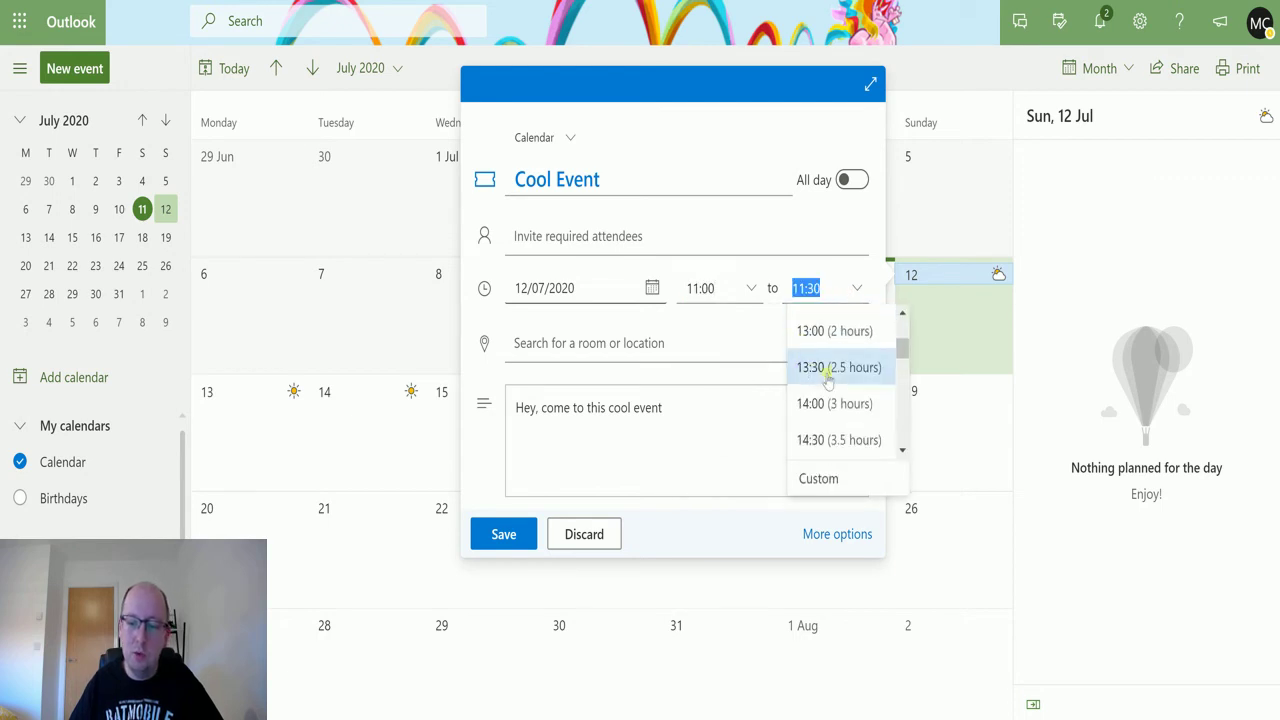
click(830, 368)
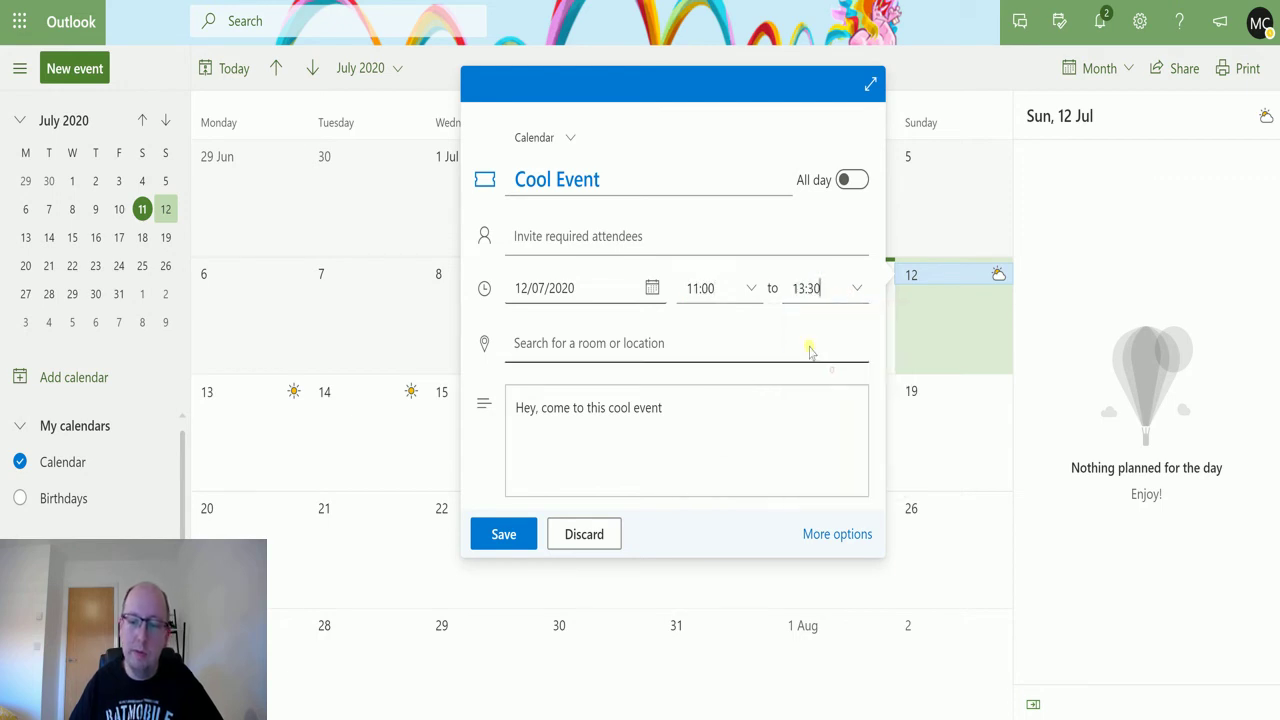
Open the event's full options and add the laughing-with-tears and OK-hand emojis after the description text.
click(834, 534)
click(397, 562)
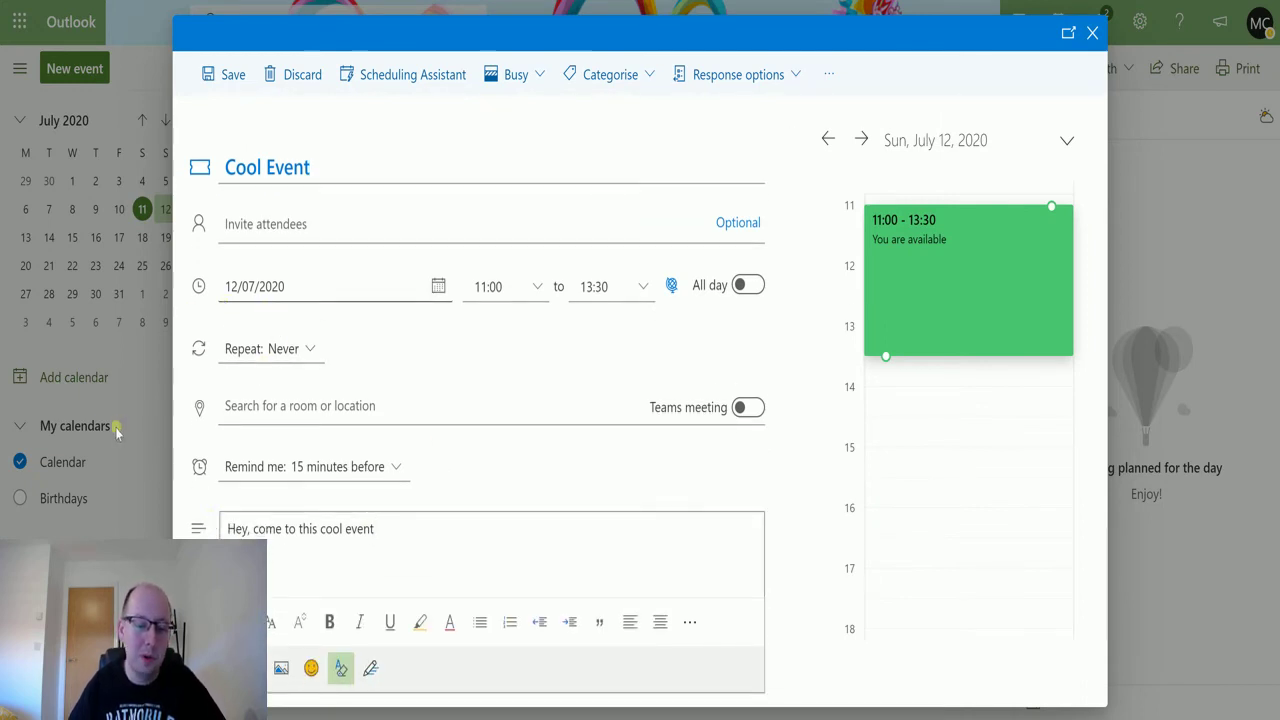
click(311, 670)
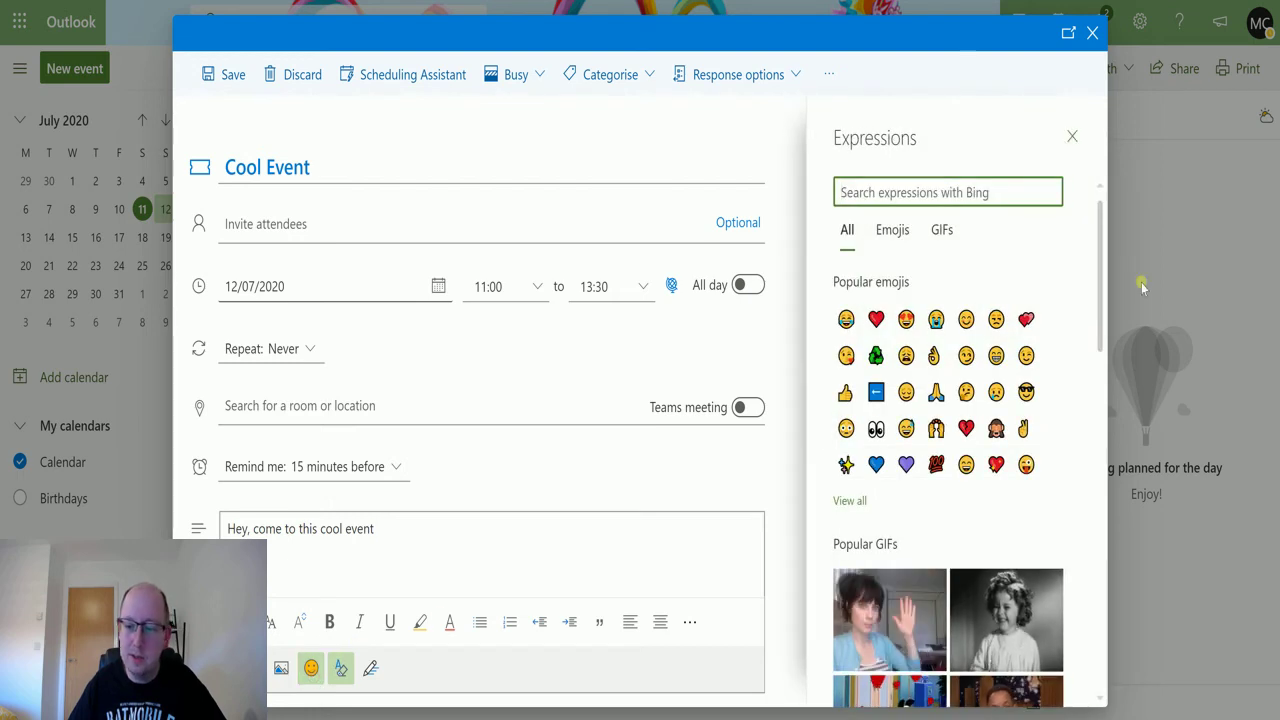
click(846, 320)
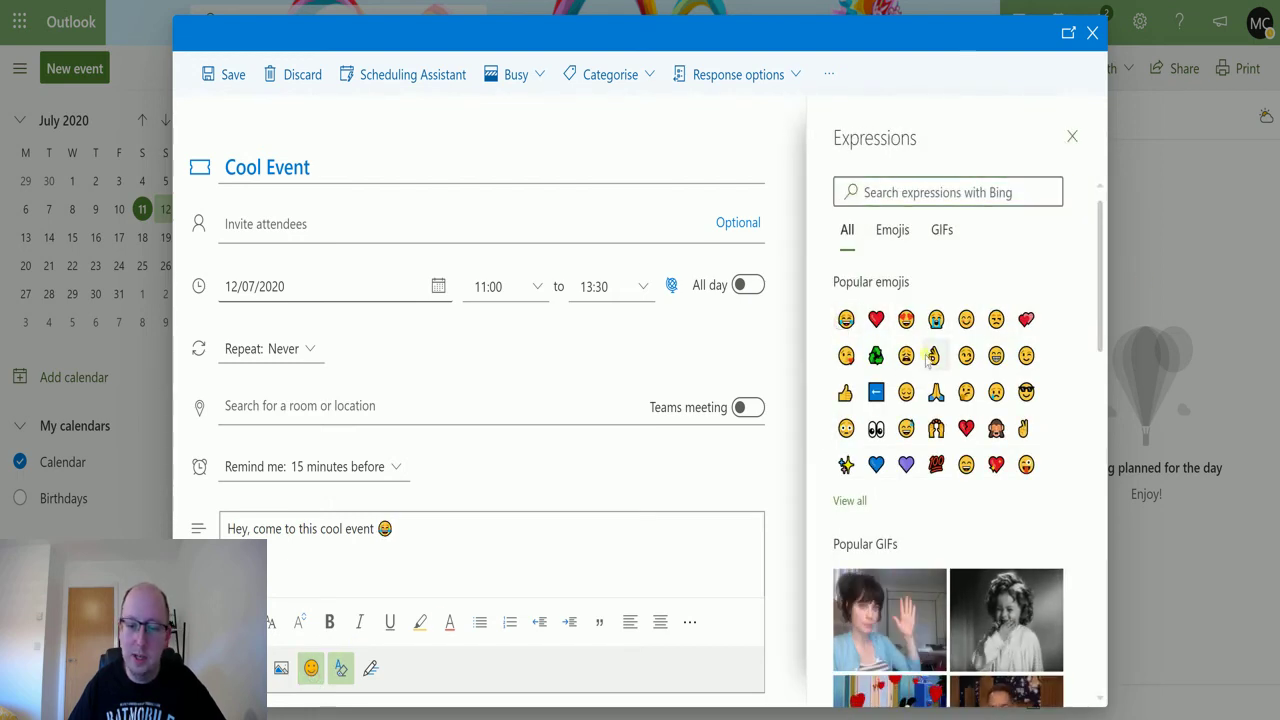
Insert the first popular GIF, the waving woman, into the description and save the event.
scroll(937, 400, down, 3)
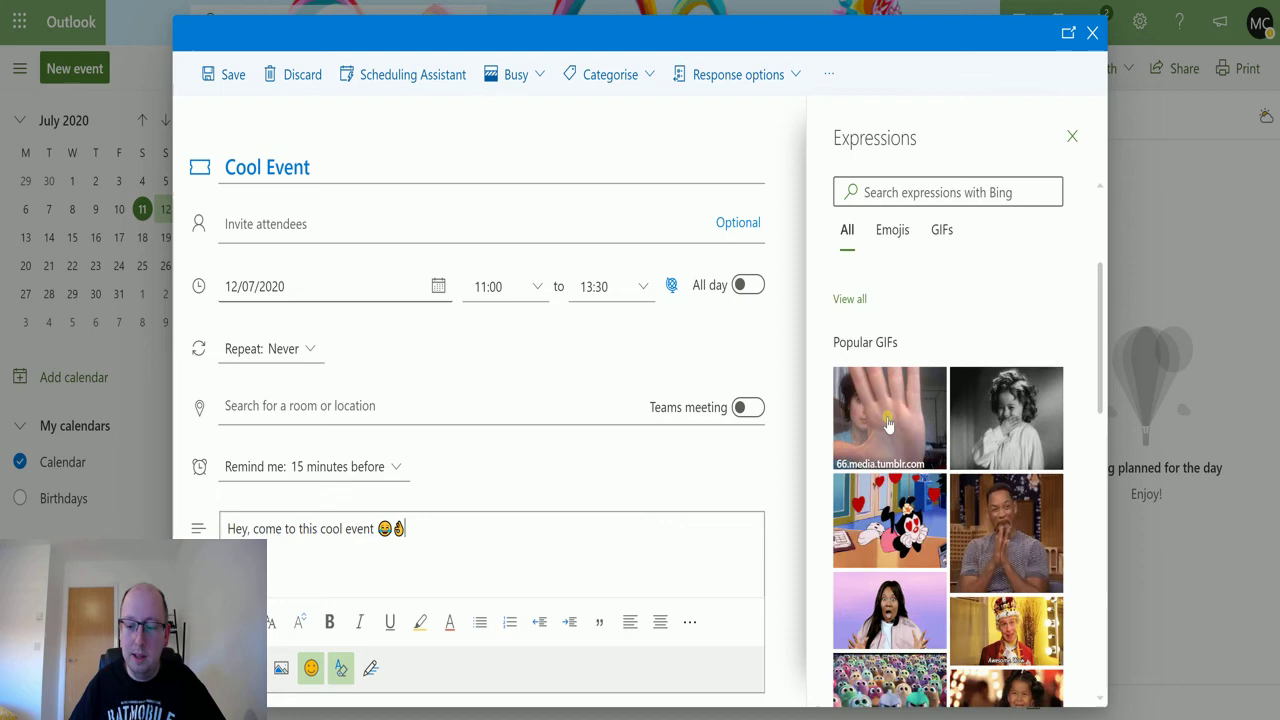
drag(1101, 398, 1101, 427)
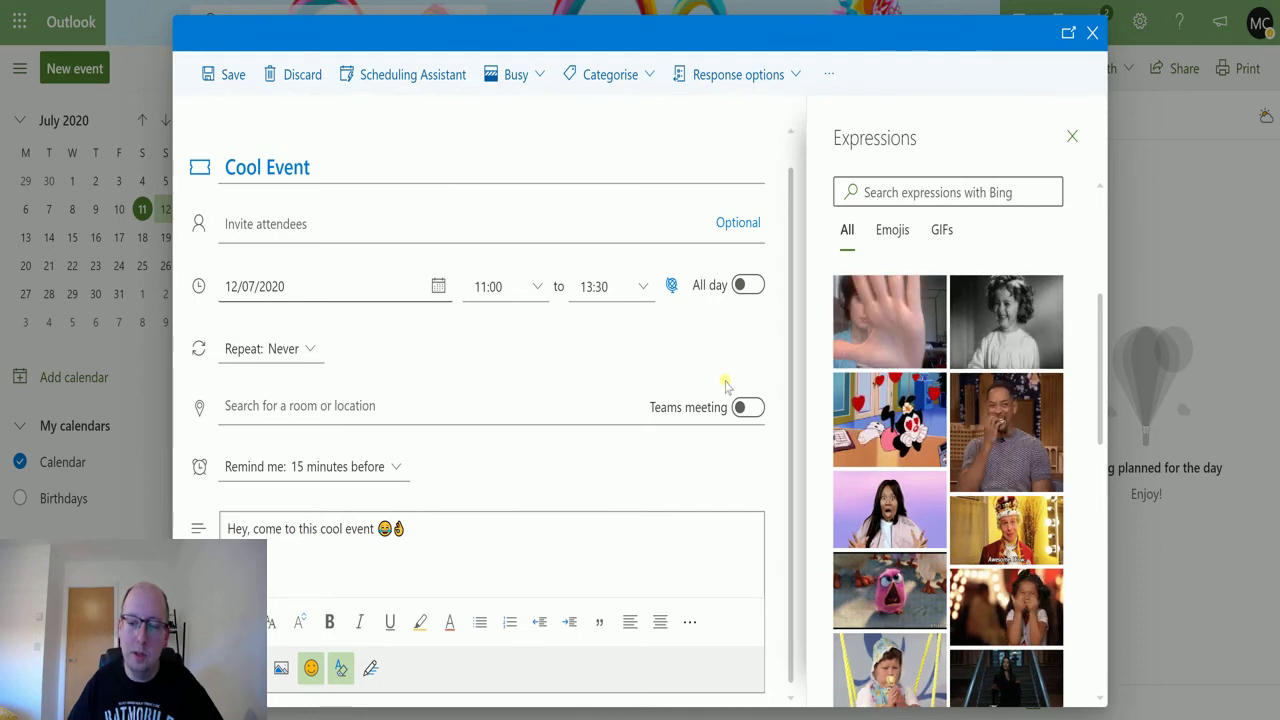
click(912, 310)
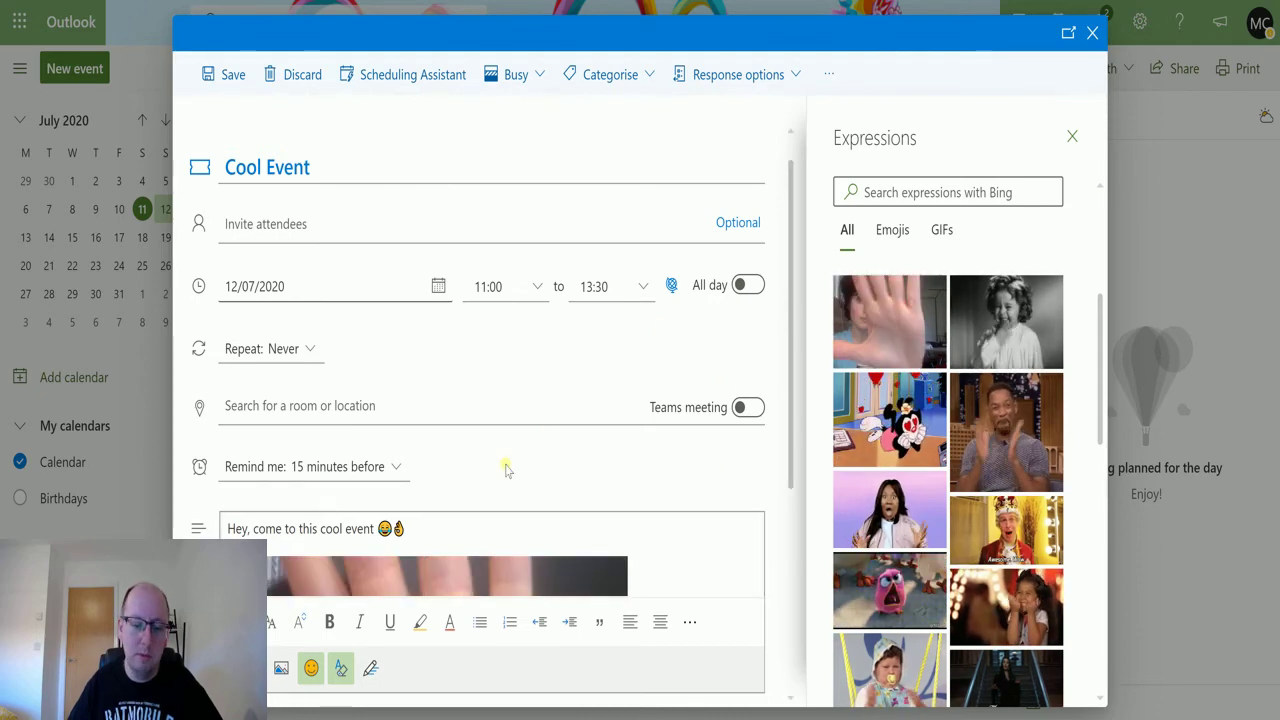
scroll(678, 497, up, 3)
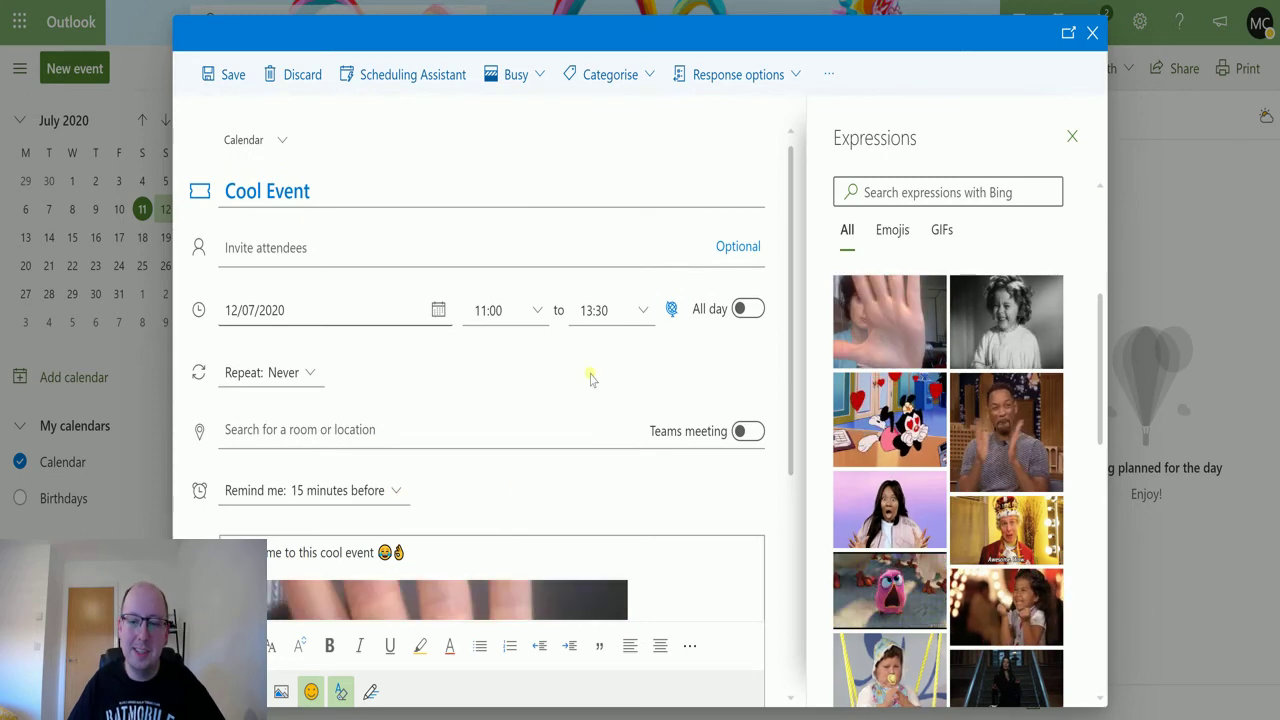
scroll(480, 380, down, 1)
scroll(478, 345, up, 1)
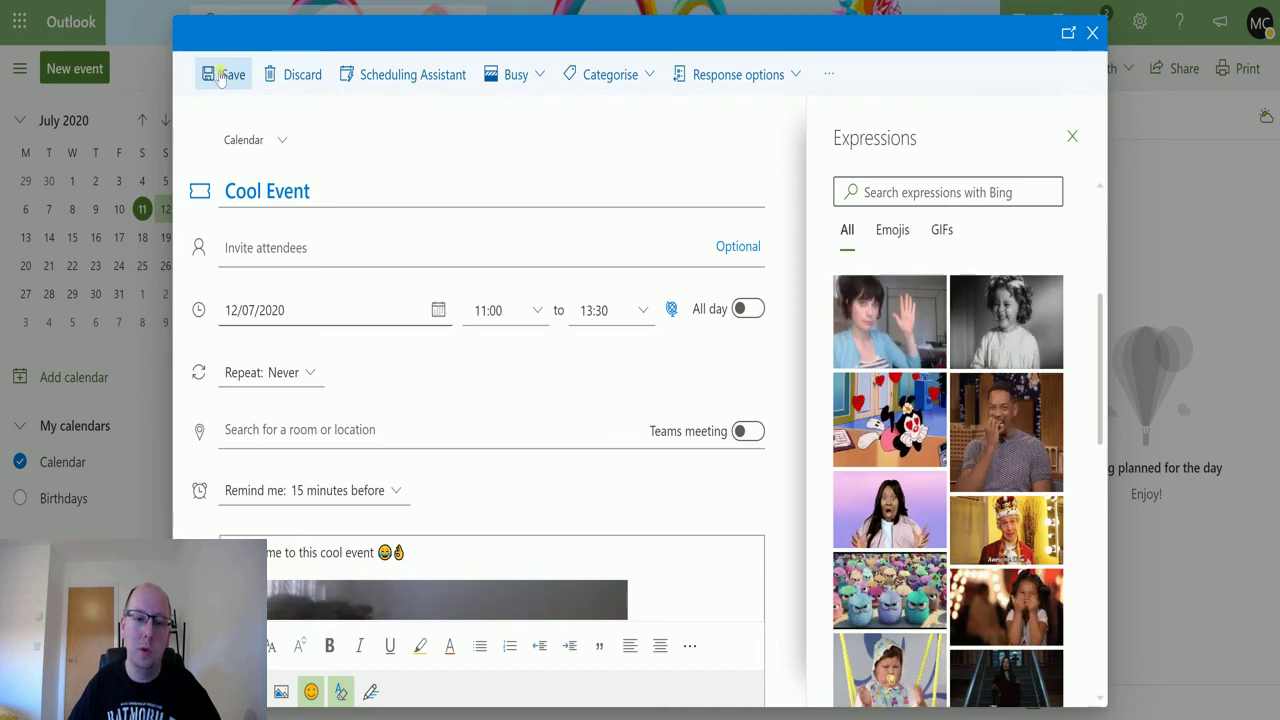
click(220, 72)
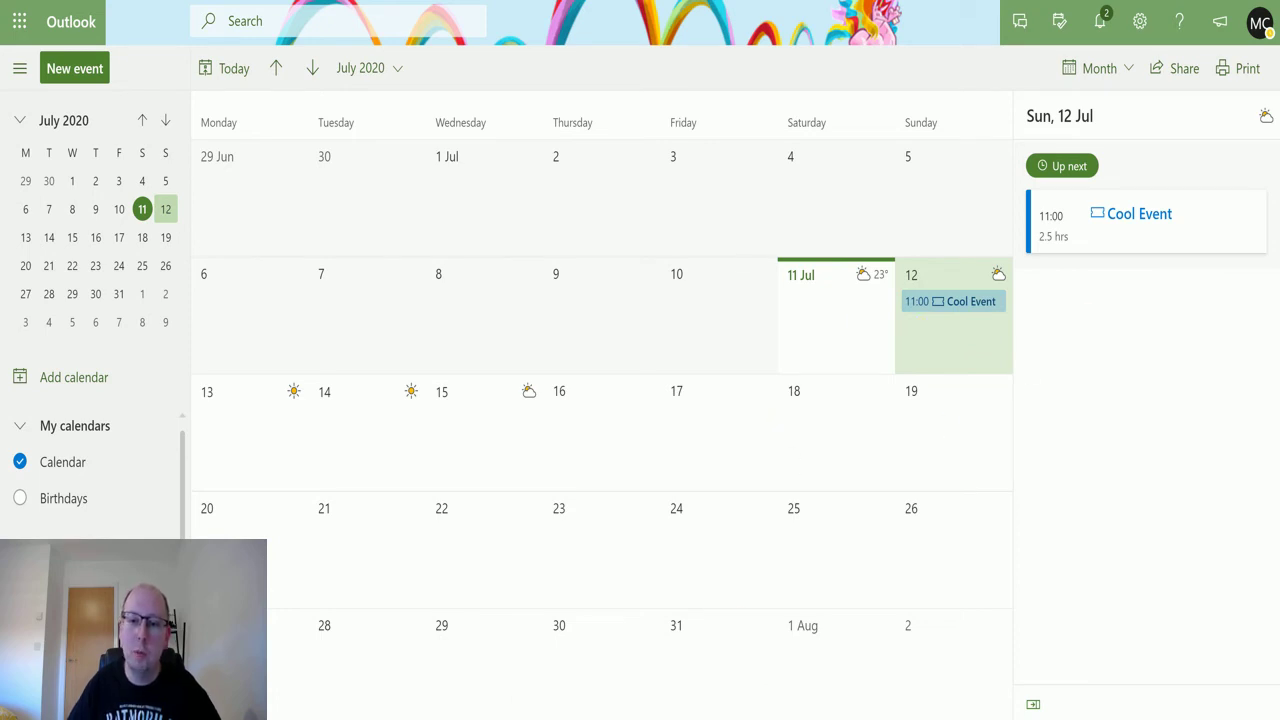
Switch back to Power Automate, leave the flow editor and open the newest run in the Office 365 Outlook connector flow's run history.
key(ctrl+Tab)
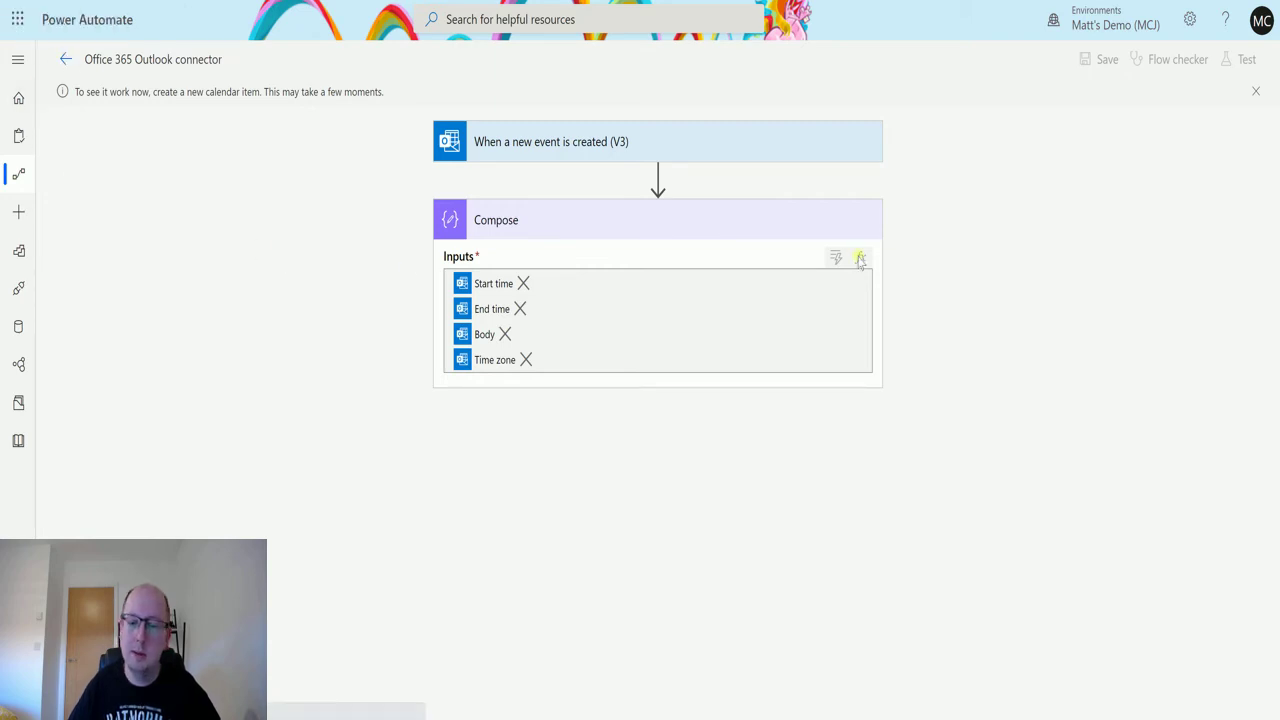
click(66, 61)
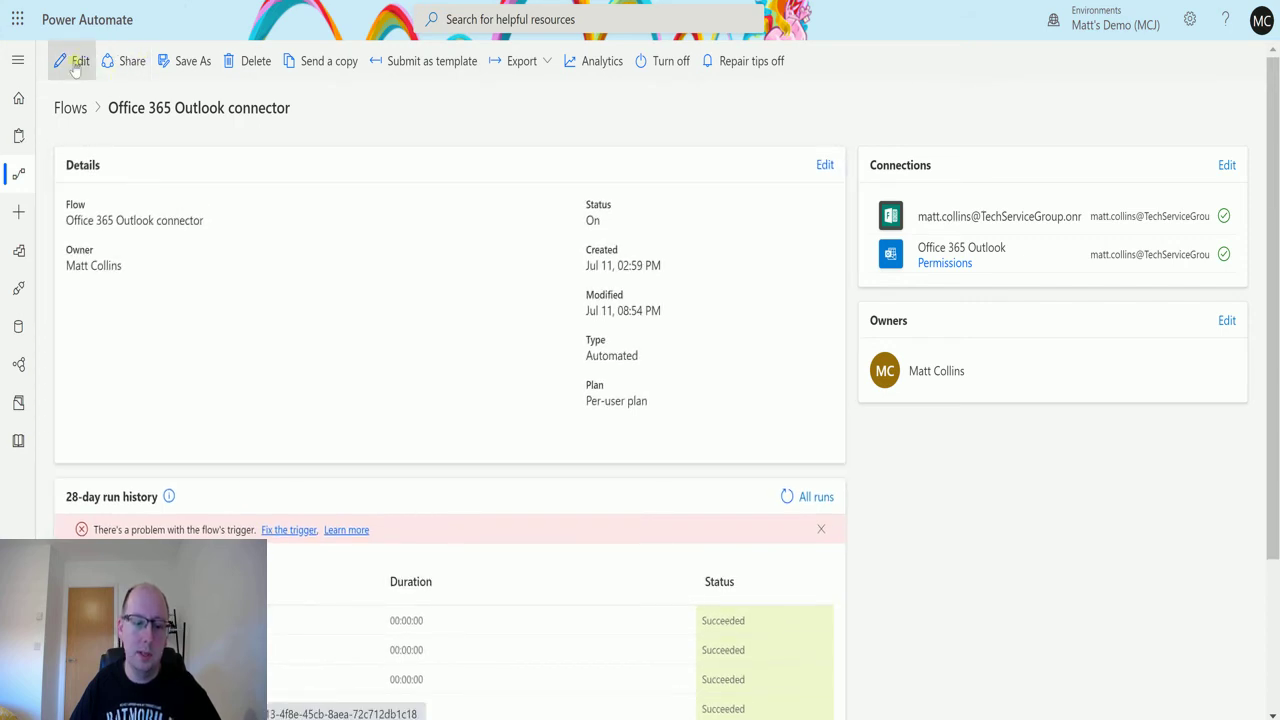
click(815, 496)
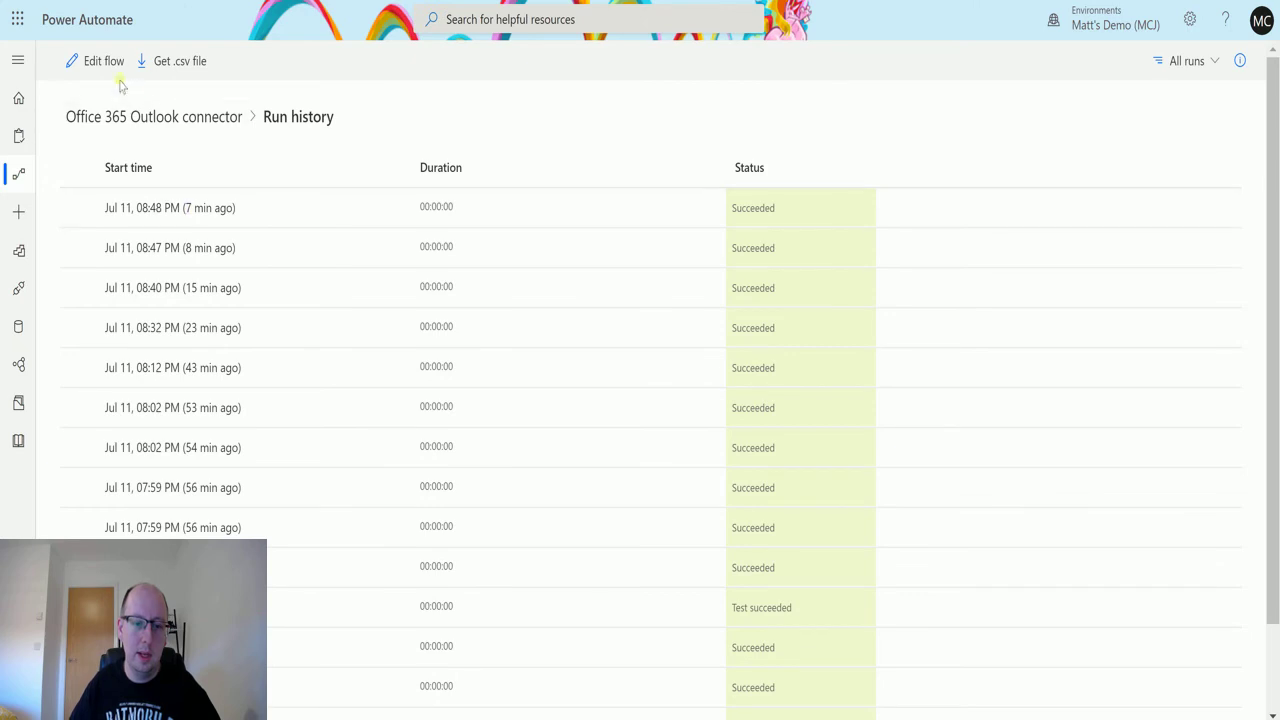
click(190, 126)
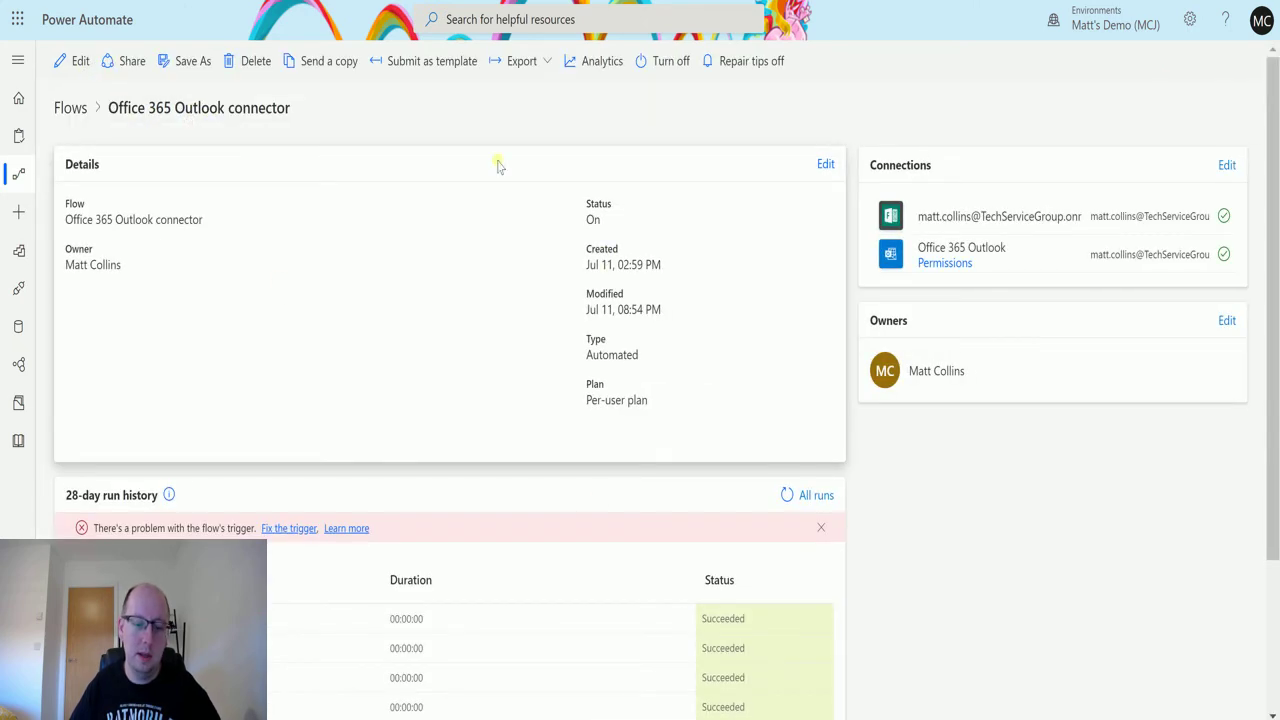
click(160, 620)
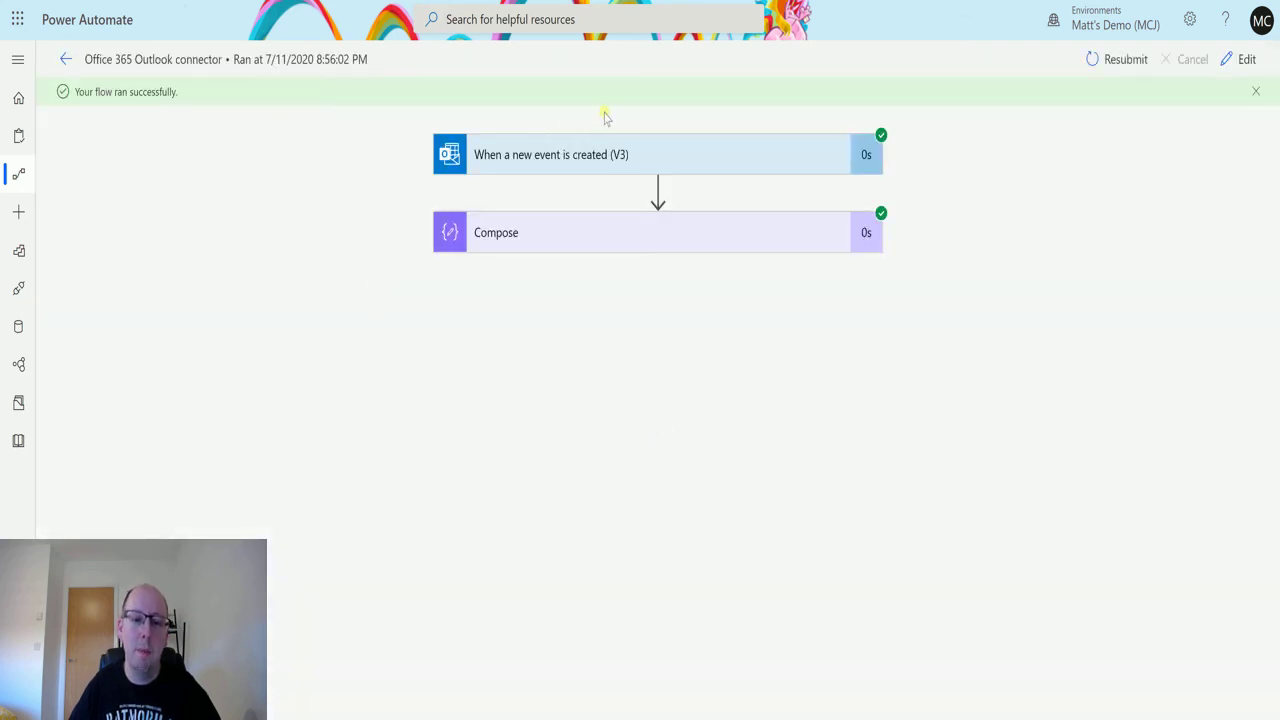
Expand the event trigger and the Compose action in the run to view their inputs and outputs.
click(572, 150)
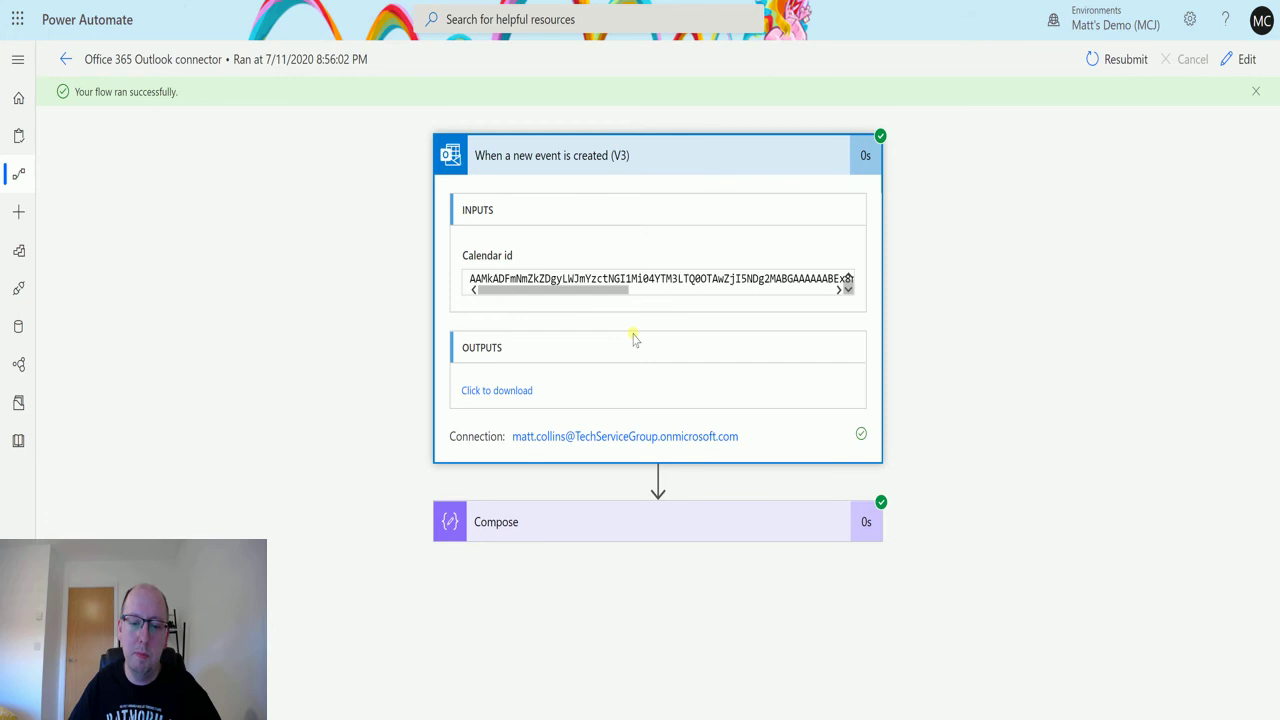
click(604, 525)
scroll(791, 482, down, 2)
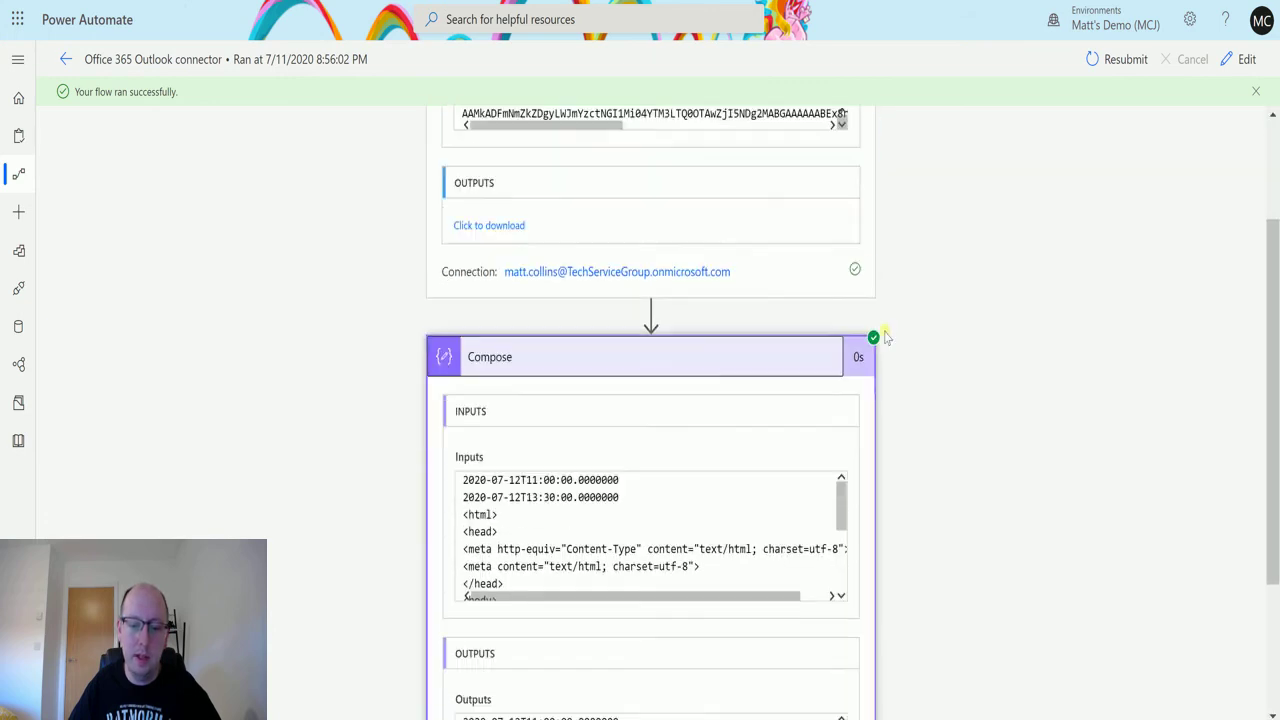
scroll(795, 470, down, 5)
scroll(530, 504, up, 5)
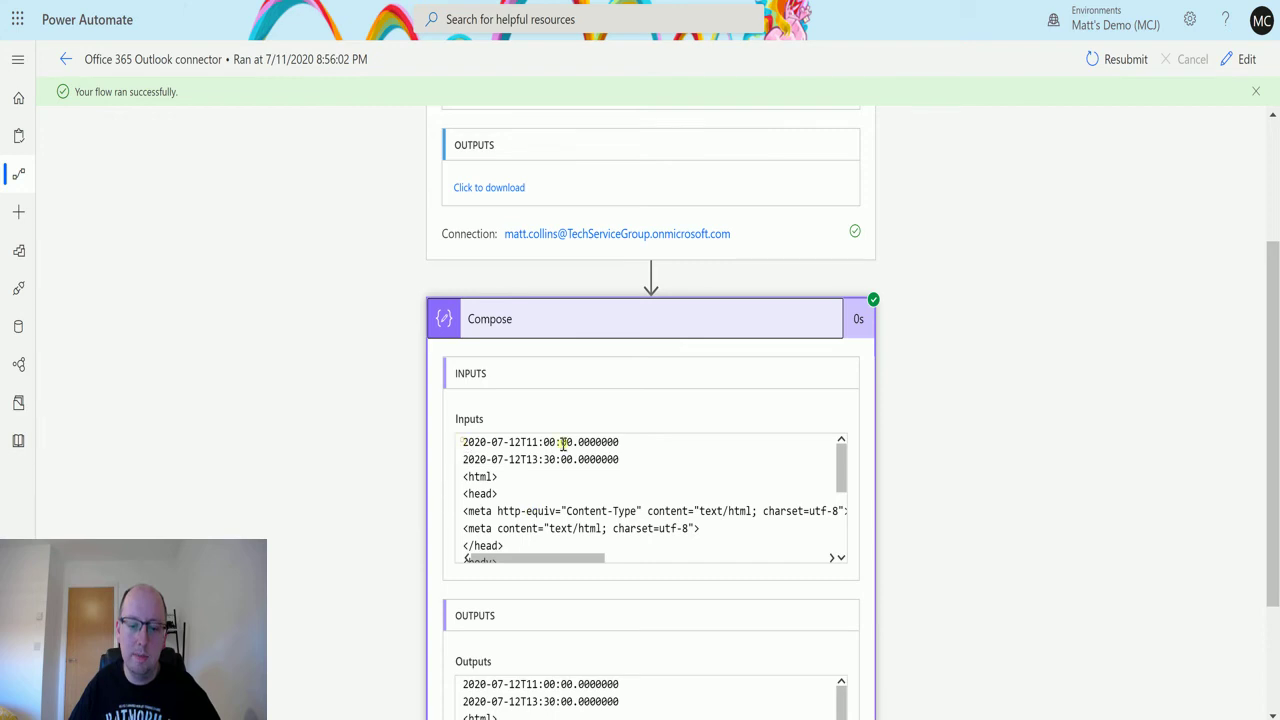
Check the start time and the time zone at opposite ends of the Compose inputs.
drag(630, 441, 460, 442)
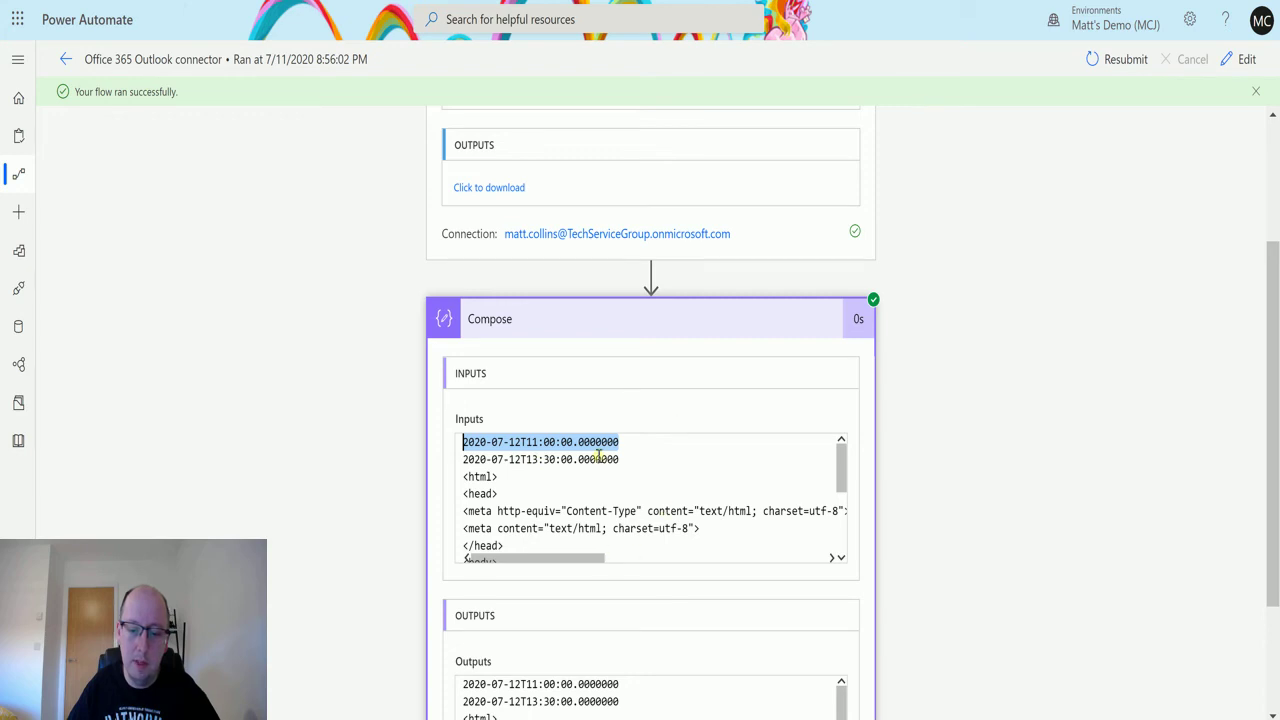
scroll(599, 457, down, 4)
scroll(600, 525, down, 1)
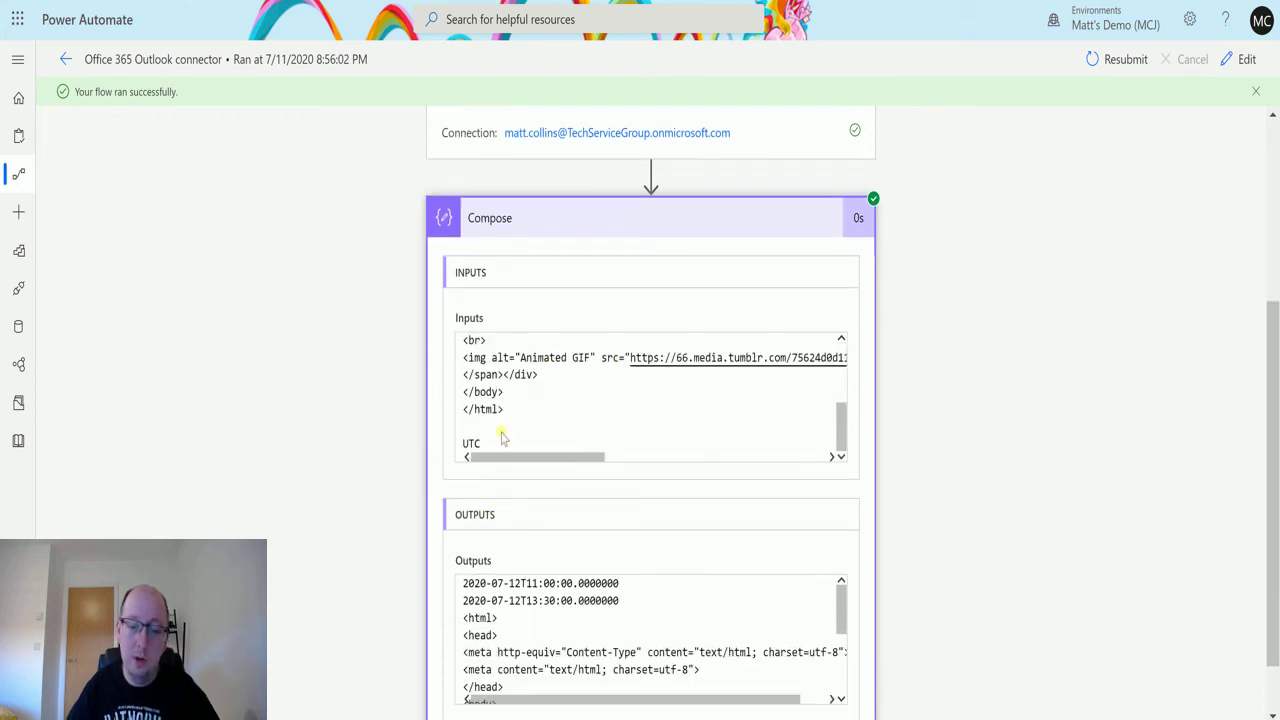
drag(500, 440, 452, 452)
click(470, 443)
scroll(540, 437, up, 5)
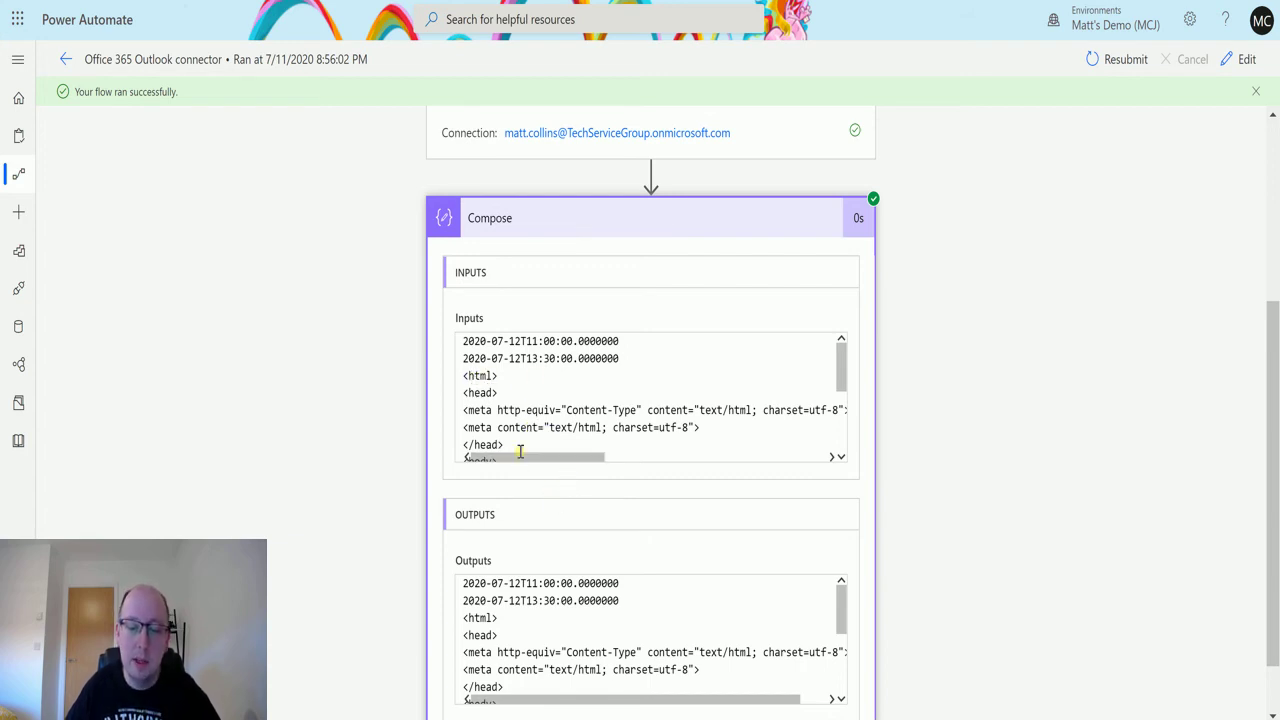
Examine the HTML body in the Compose inputs, including how the description text, emojis and animated GIF are represented.
drag(527, 444, 532, 462)
scroll(537, 420, up, 5)
click(550, 490)
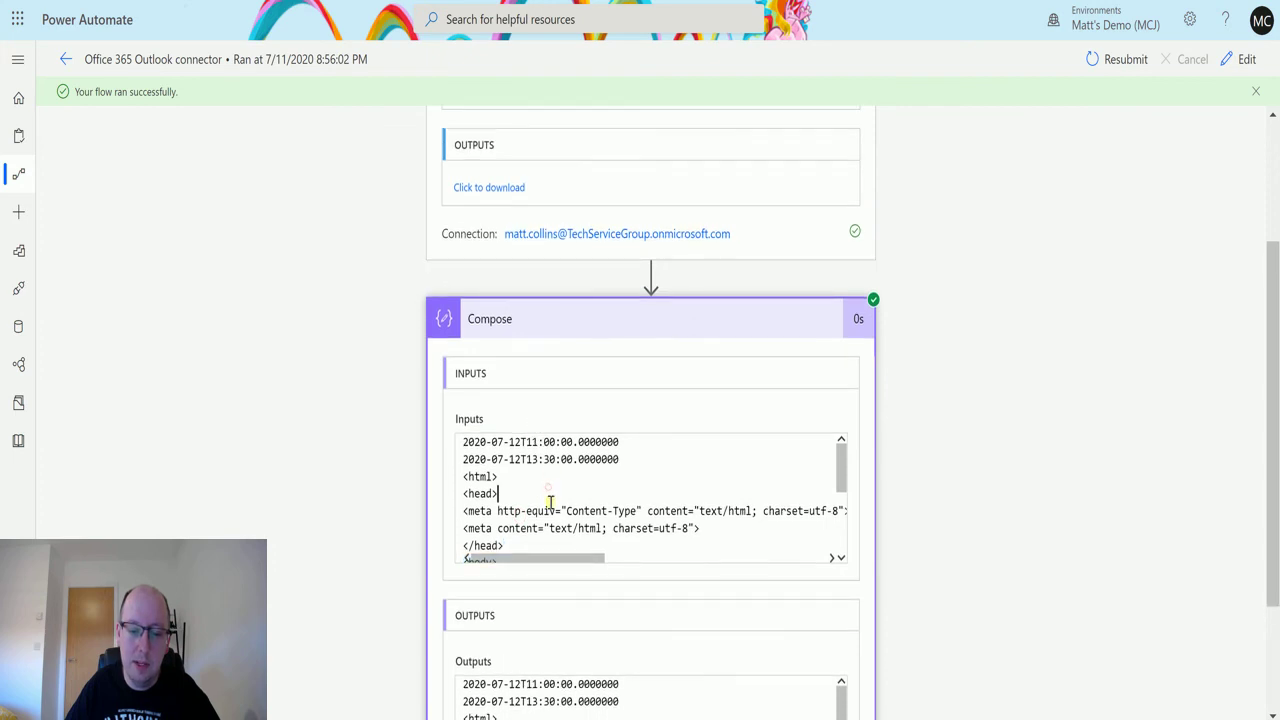
scroll(551, 510, down, 5)
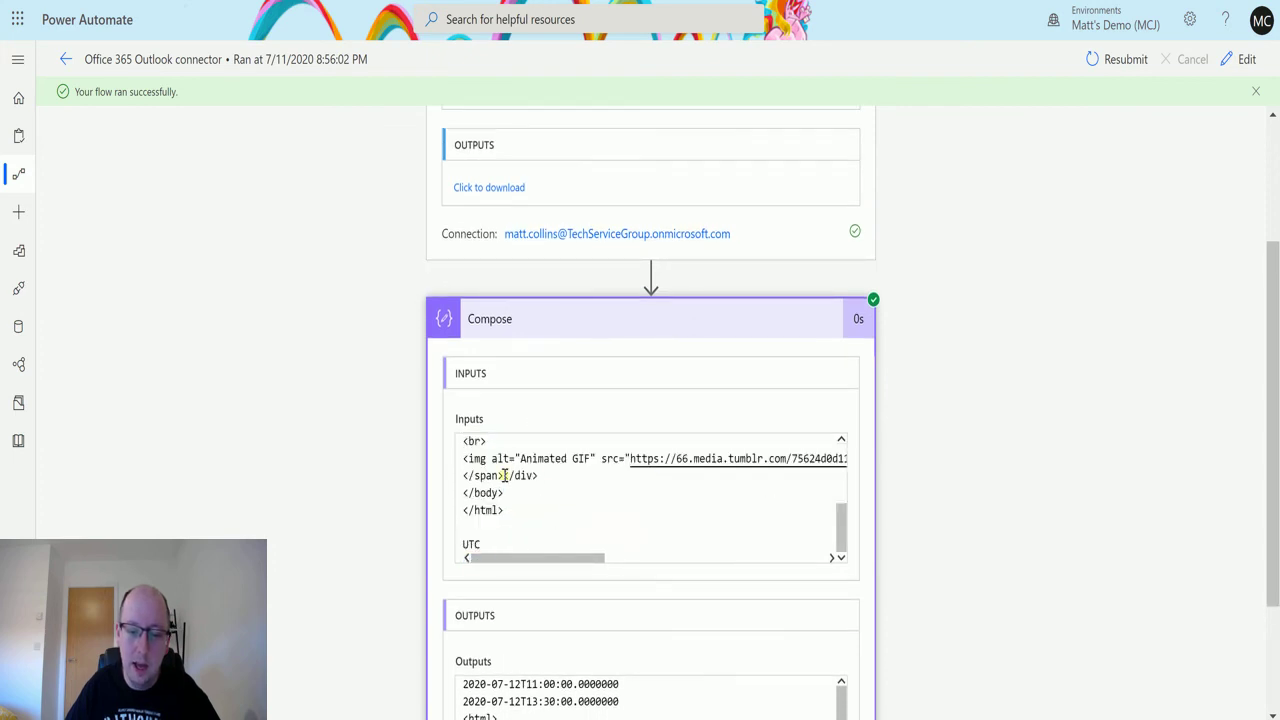
scroll(550, 490, up, 5)
mouse_move(537, 566)
mouse_down()
mouse_move(563, 566)
mouse_move(505, 567)
mouse_move(763, 566)
mouse_move(517, 562)
mouse_up()
scroll(563, 503, down, 5)
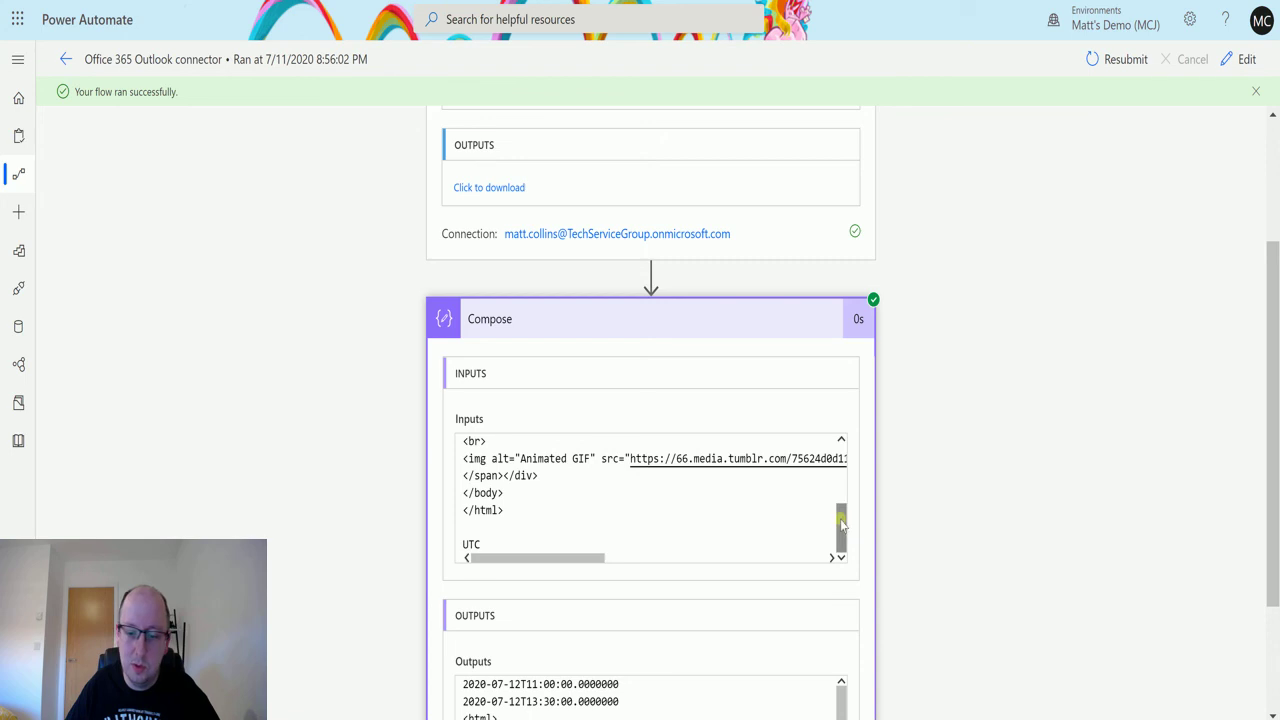
drag(841, 522, 841, 491)
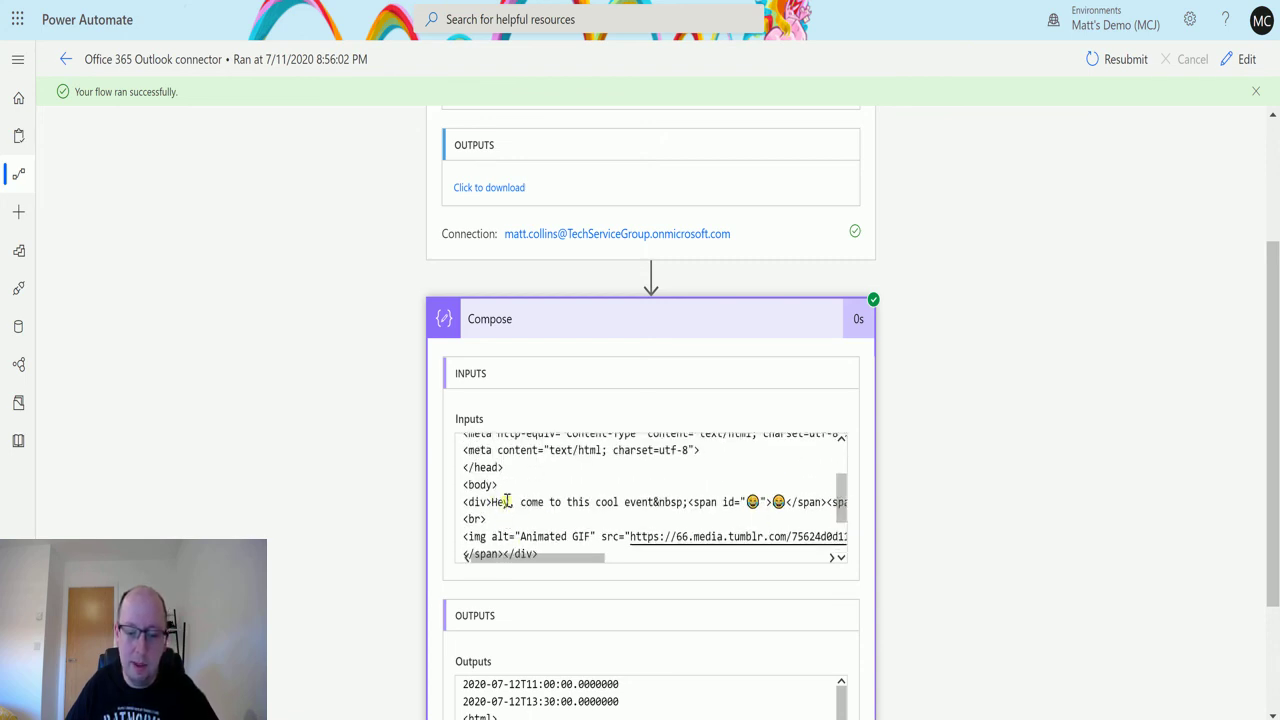
mouse_move(543, 563)
mouse_down()
mouse_move(646, 566)
mouse_move(564, 562)
mouse_up()
right_click(618, 563)
click(570, 563)
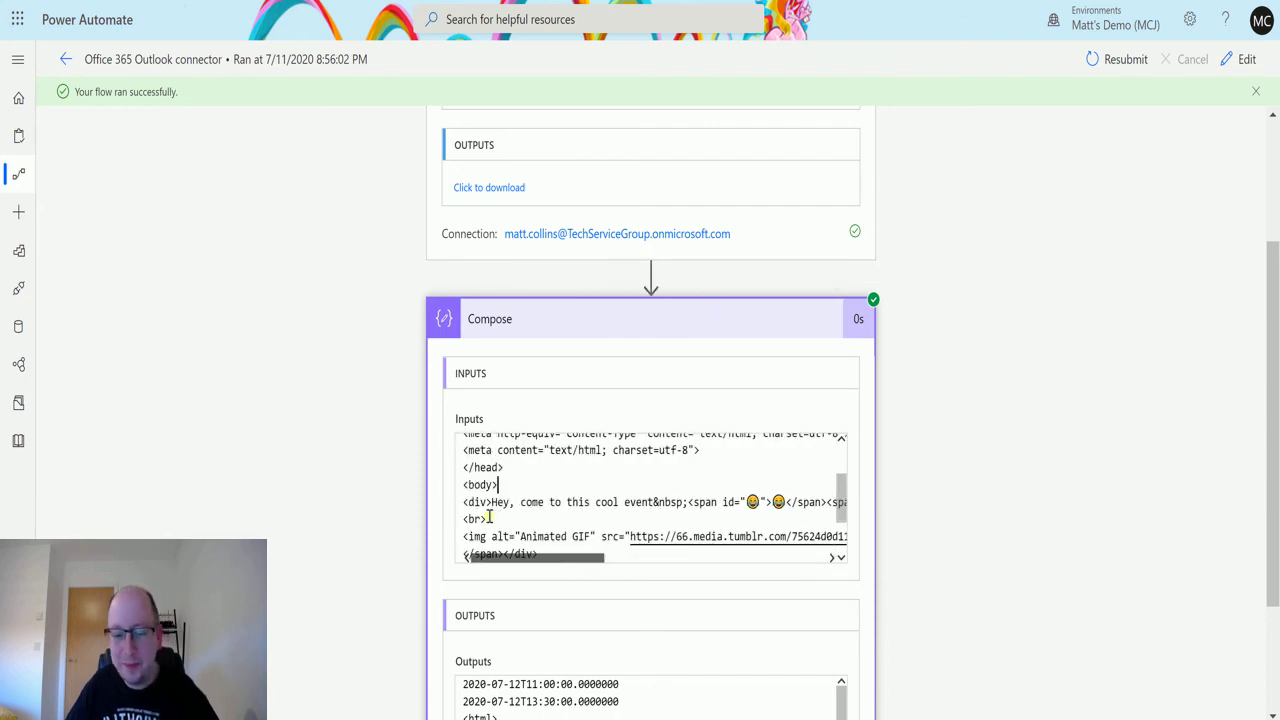
scroll(550, 470, up, 5)
scroll(555, 500, down, 8)
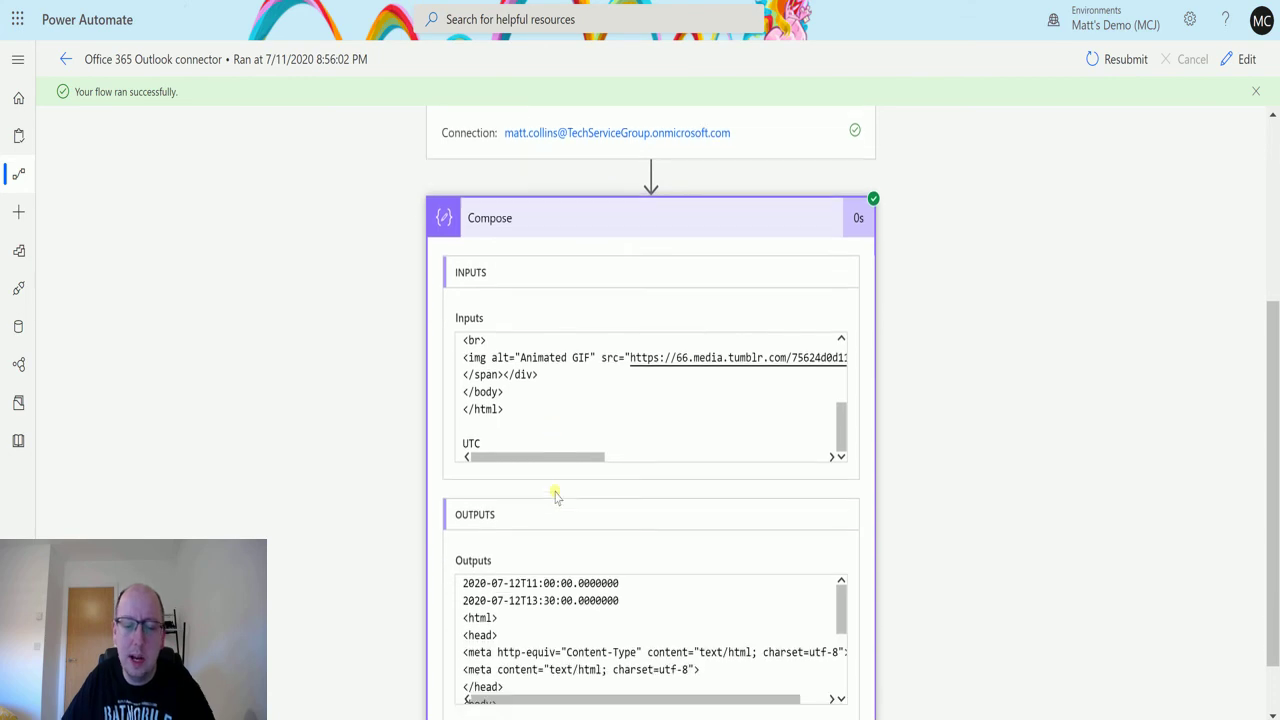
scroll(737, 449, up, 3)
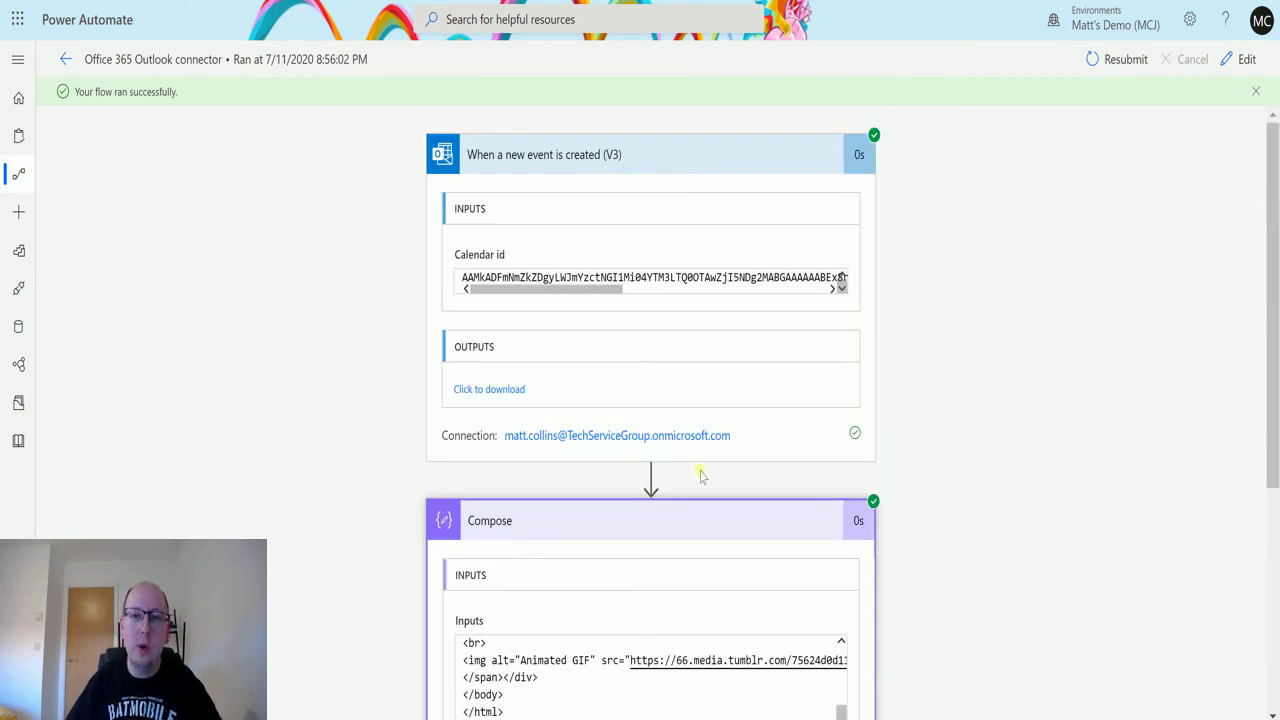